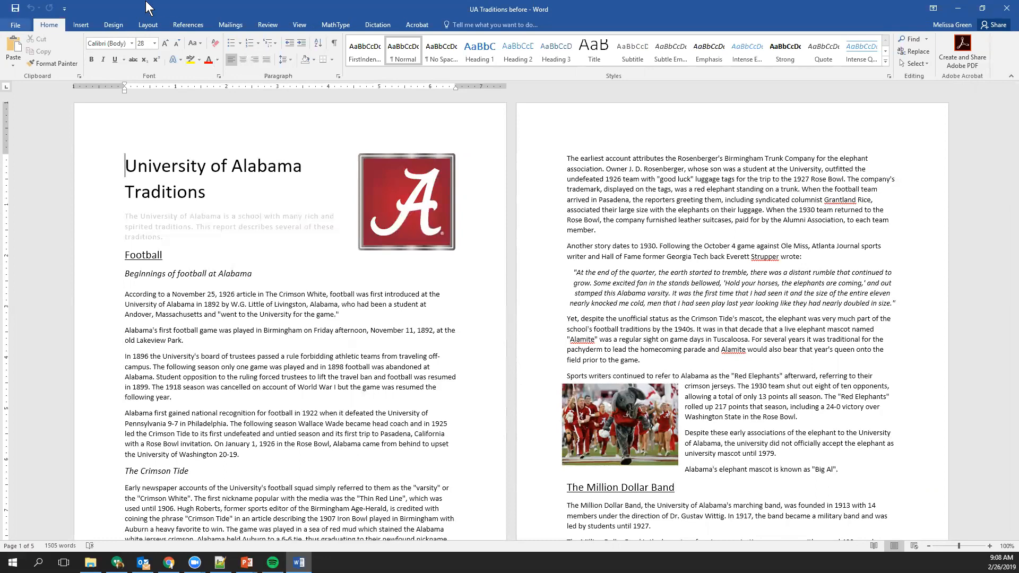
# Run the Accessibility Checker on the UA Traditions before document.
pyautogui.hotkey('alt', 'f')
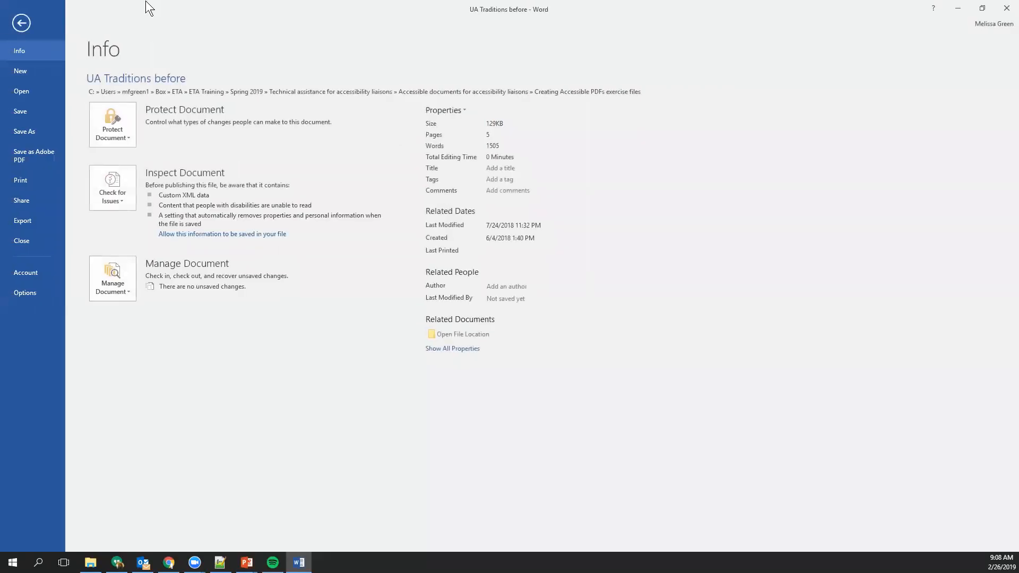
pyautogui.press('i')
pyautogui.press('i')
pyautogui.press('a')
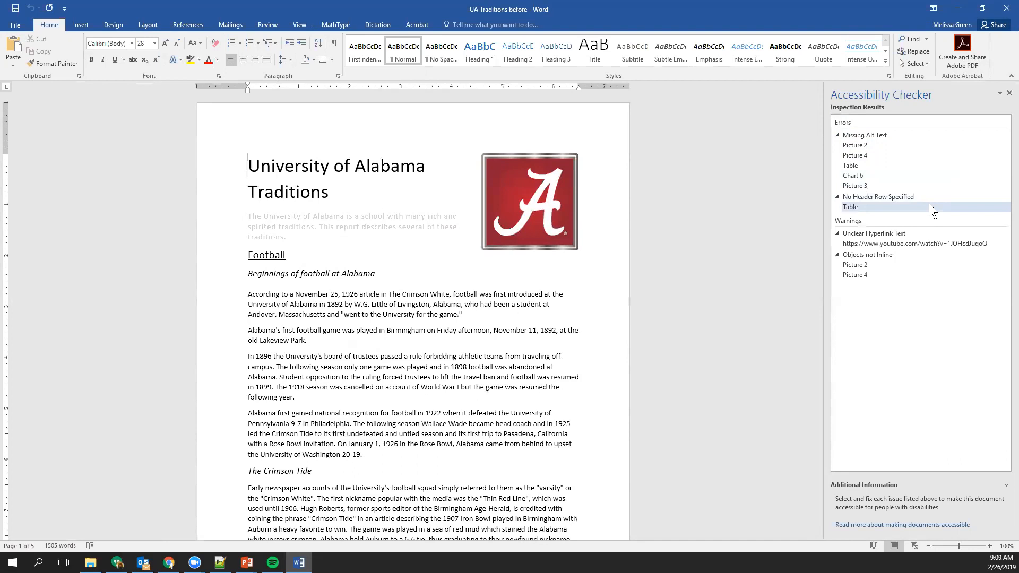
# Fix the No Header Row Specified error by setting the Band Recordings table's first row to repeat as a header row.
pyautogui.moveTo(924, 215)
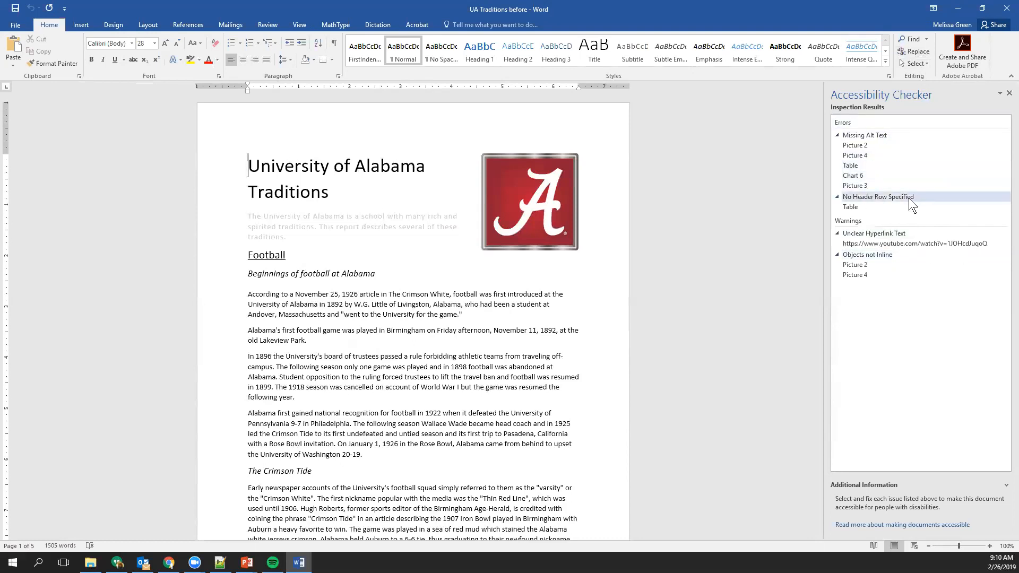
pyautogui.click(883, 206)
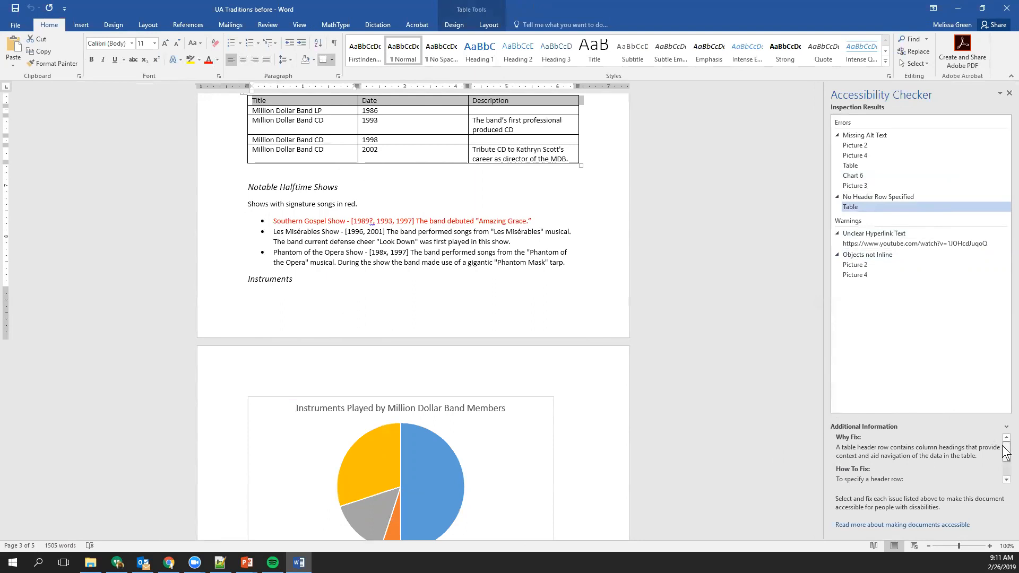
pyautogui.scroll(-2, 942, 454)
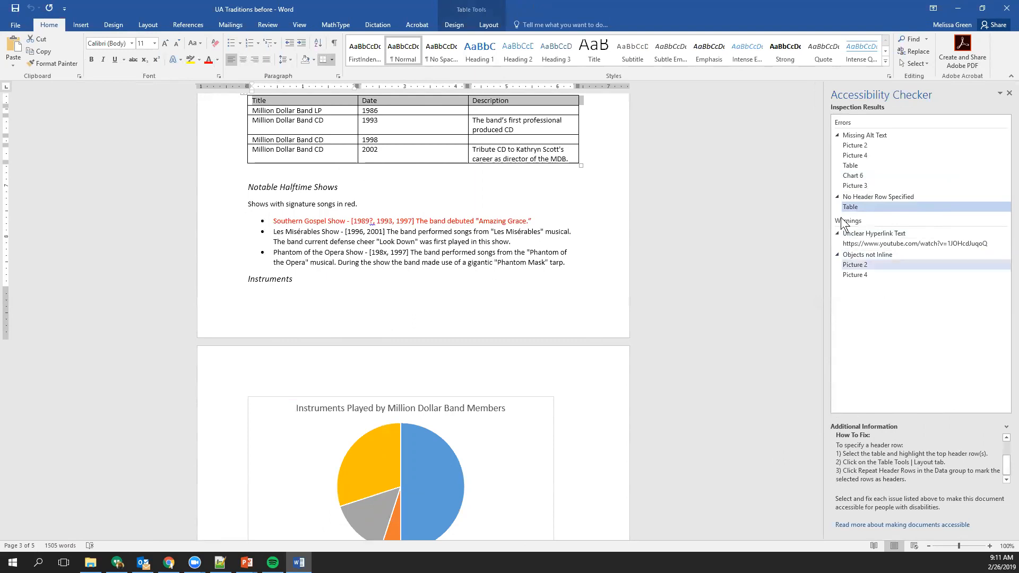
pyautogui.moveTo(817, 320); pyautogui.dragTo(817, 310)
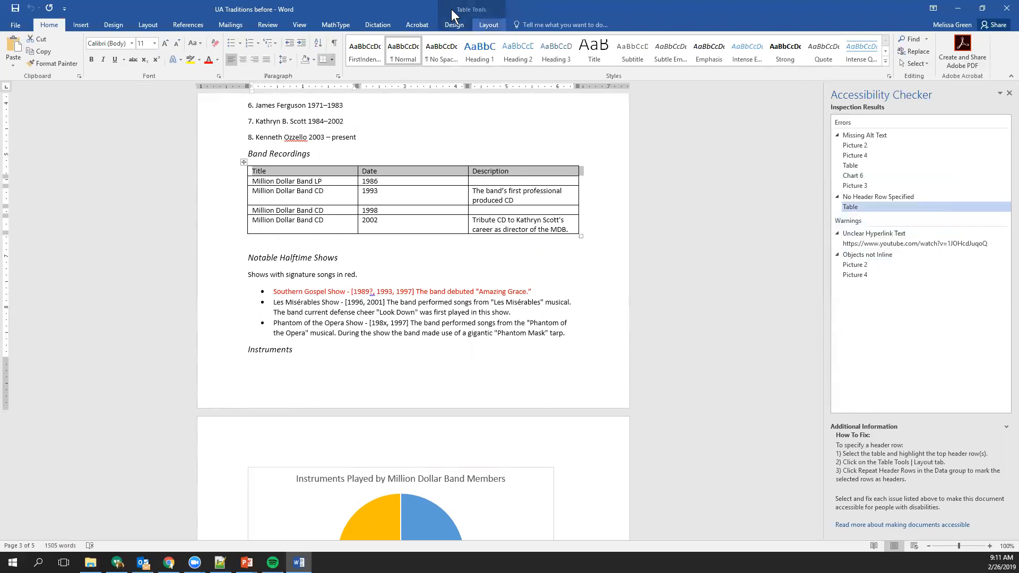
pyautogui.click(478, 26)
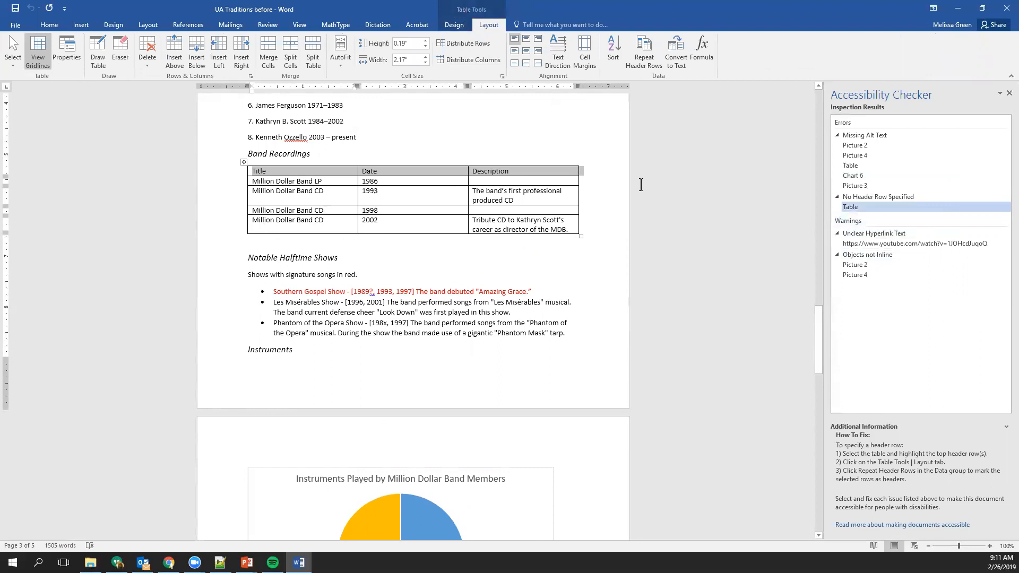
pyautogui.click(647, 53)
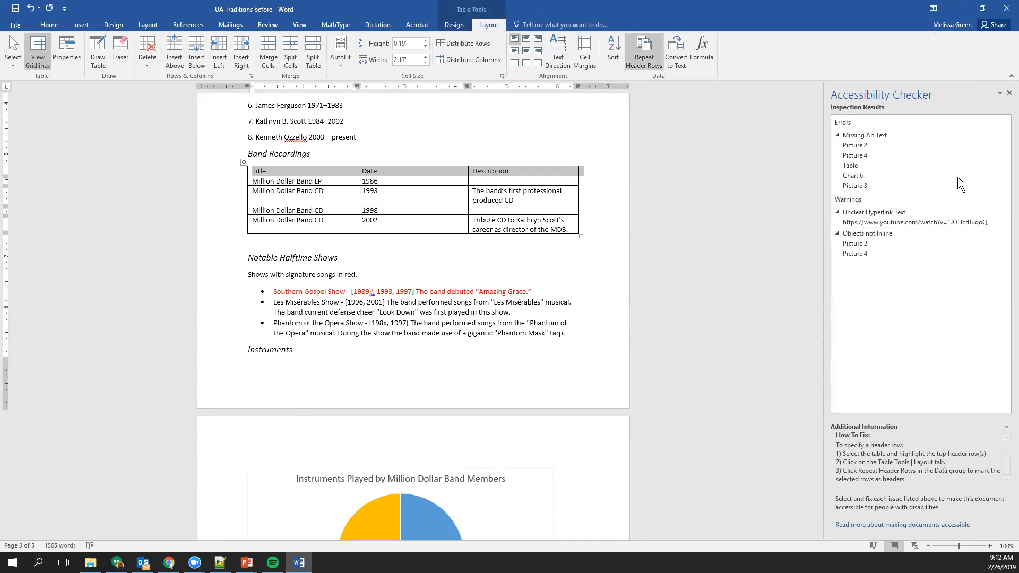
# Close the UA Traditions before document without saving the changes.
pyautogui.hotkey('alt', 'f')
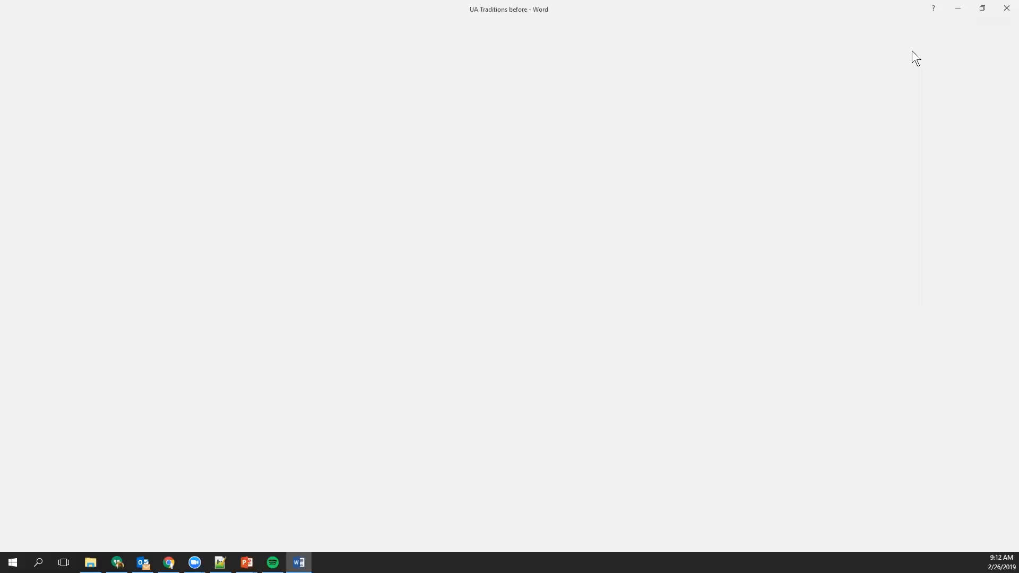
pyautogui.click(22, 240)
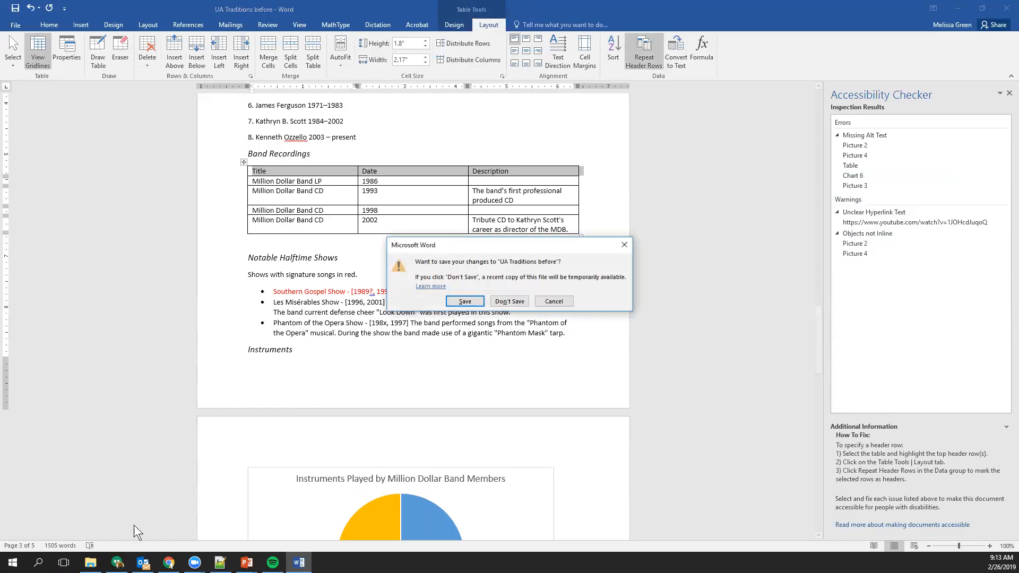
pyautogui.click(510, 301)
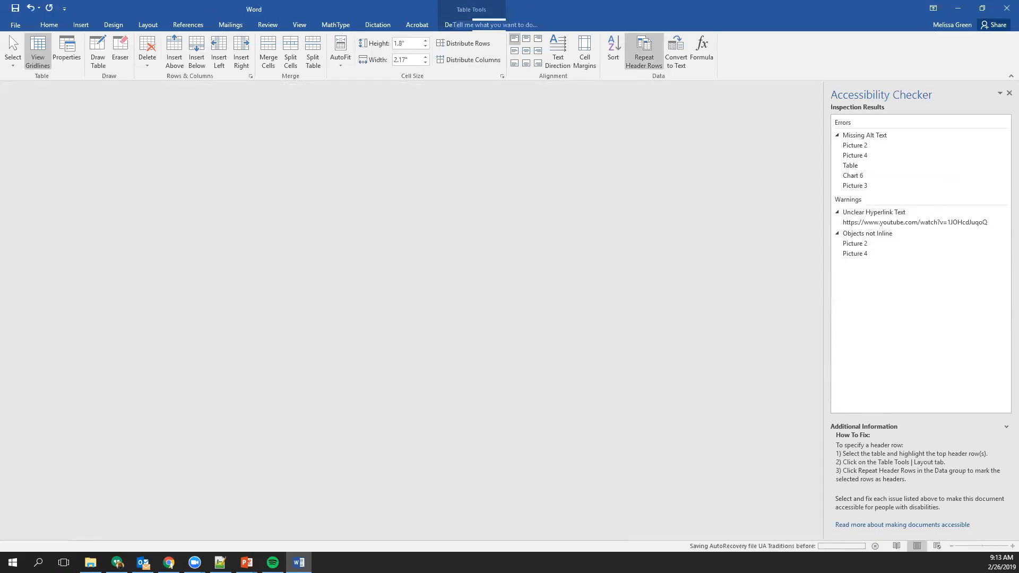
# Open the UA Traditions after document, check its accessibility and close the checker results.
pyautogui.click(90, 563)
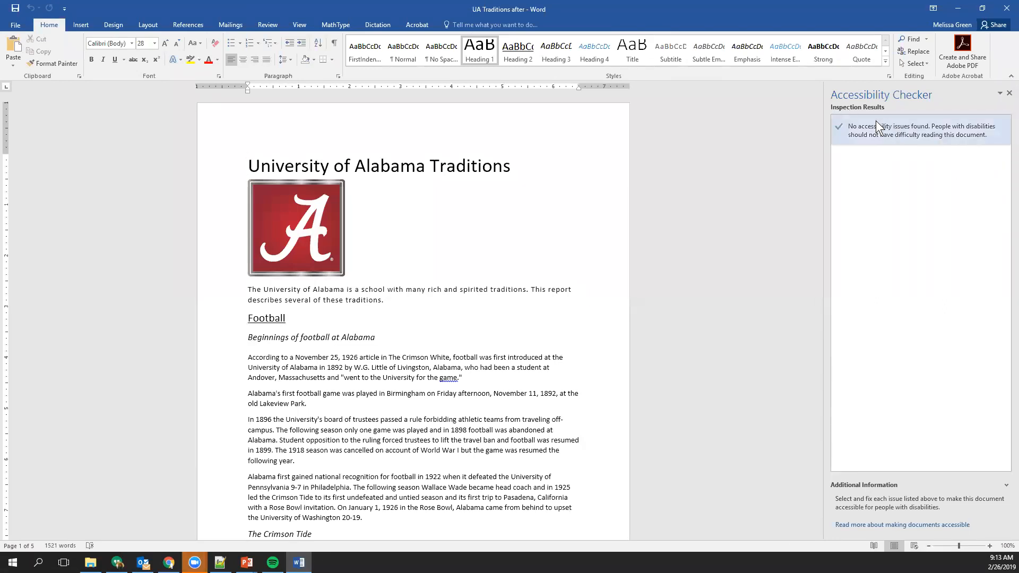
pyautogui.click(1007, 94)
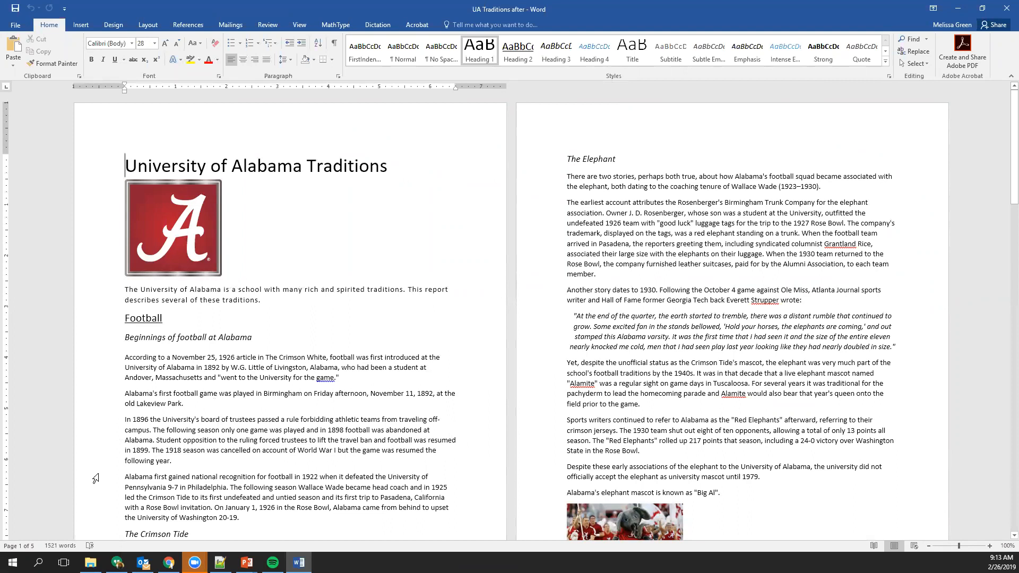
# Open the UA Traditions after PDF in Acrobat, inspect its tag tree against the document title, and return to Word.
pyautogui.click(90, 562)
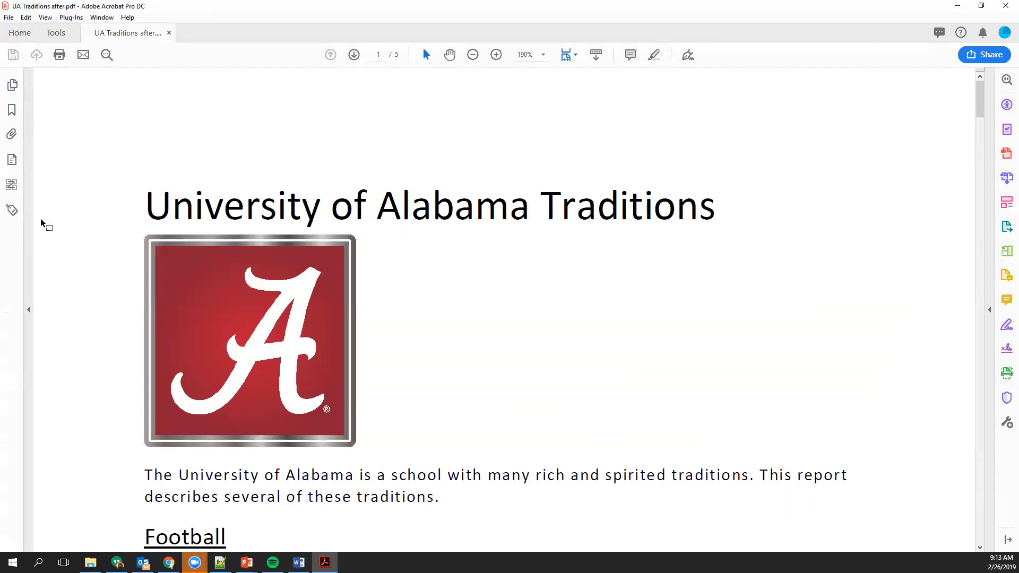
pyautogui.click(11, 211)
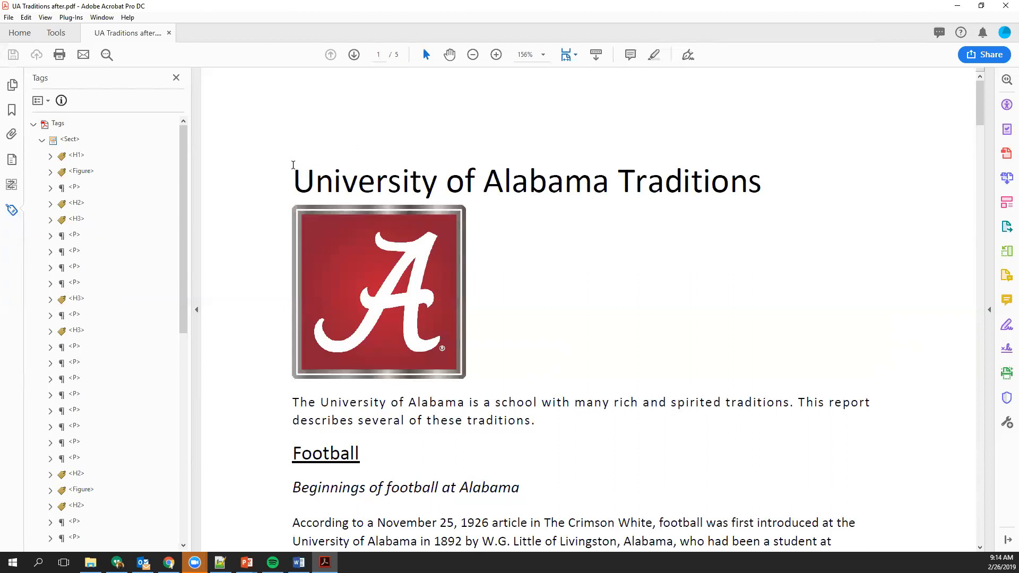
pyautogui.moveTo(292, 181); pyautogui.dragTo(730, 192)
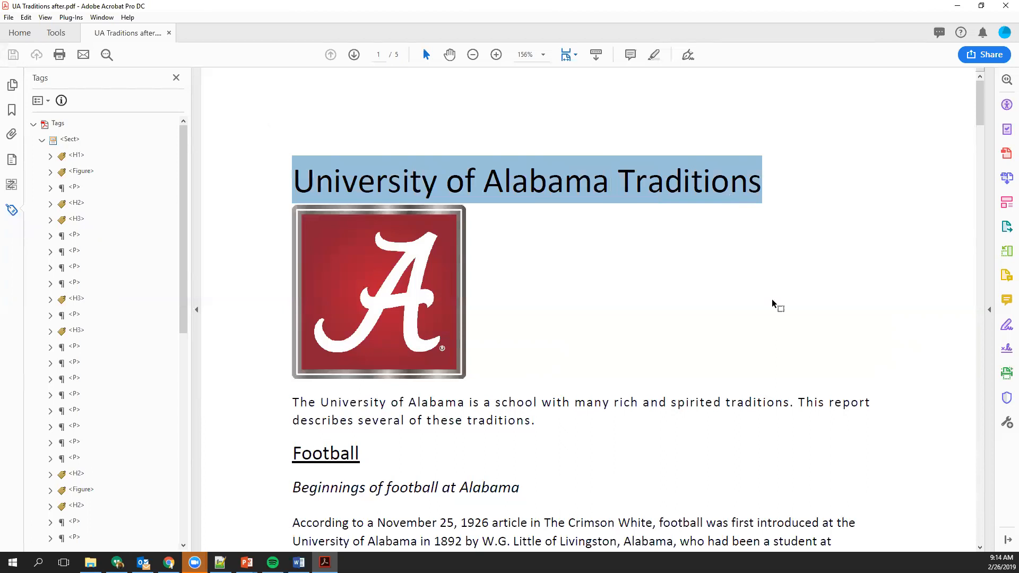
pyautogui.click(775, 306)
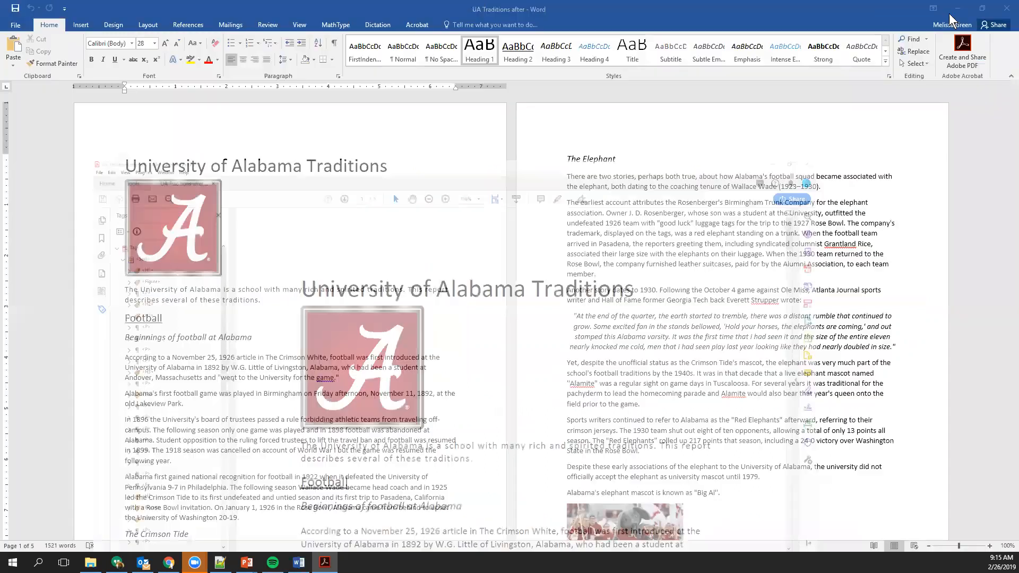
pyautogui.click(956, 5)
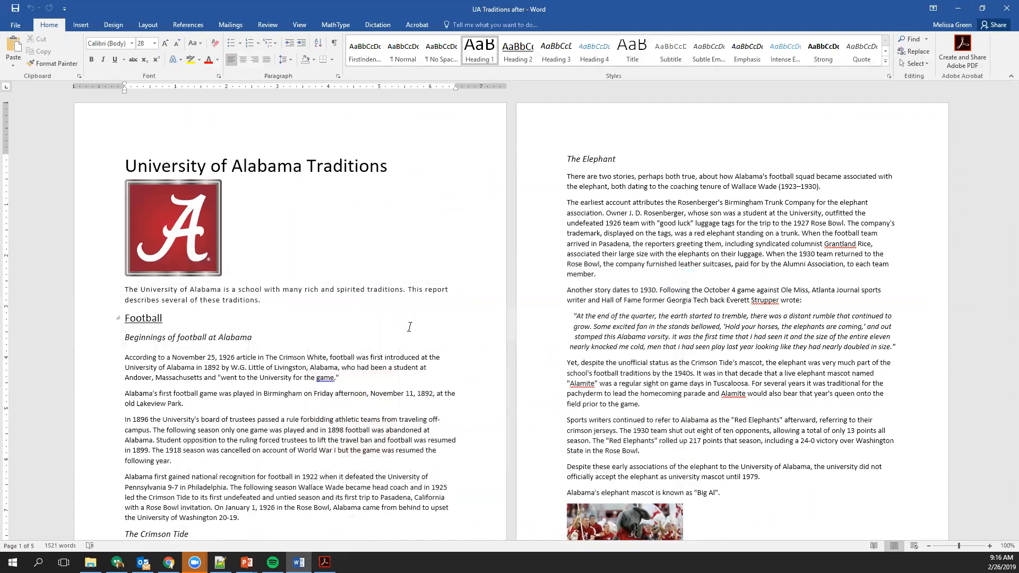
# Review the Acrobat PDFMaker settings for accessibility and reflow with tagged Adobe PDF, and accept them.
pyautogui.click(423, 20)
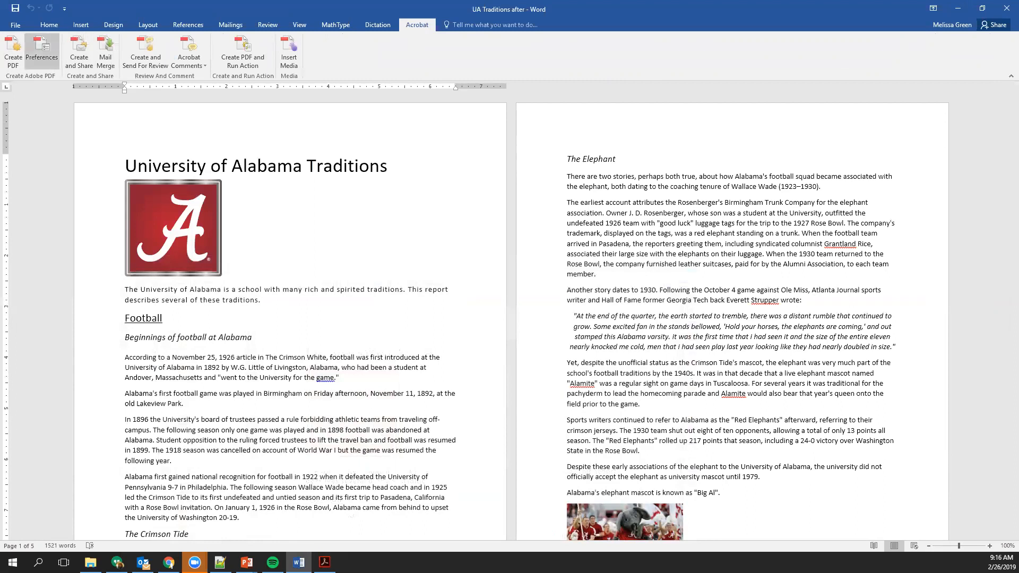
pyautogui.click(42, 51)
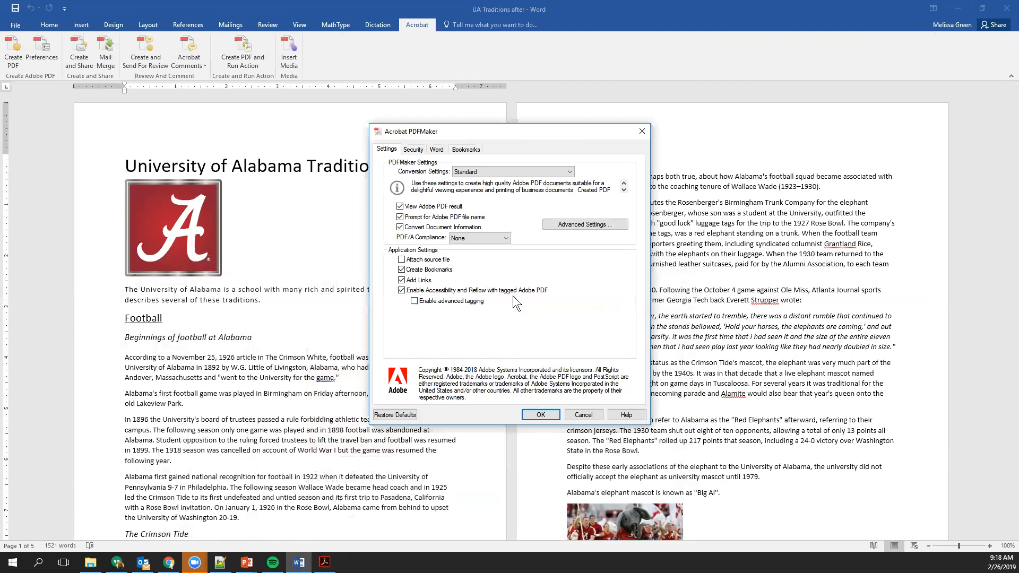
pyautogui.click(540, 414)
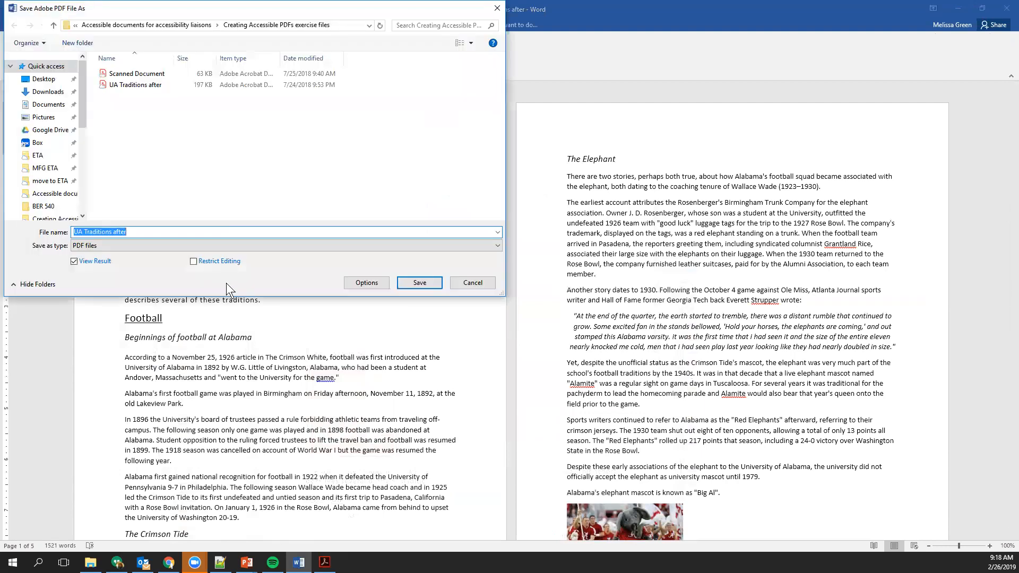
# Create an Adobe PDF of the document named UA Traditions after 2, viewing the result in Acrobat.
pyautogui.press('End')
pyautogui.write('2')
pyautogui.click(422, 282)
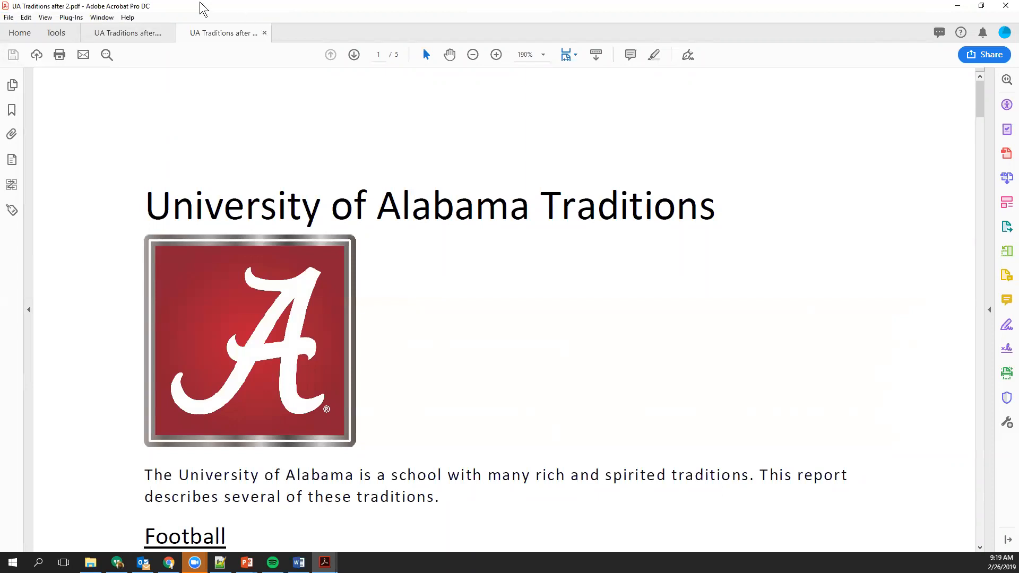
# Examine Acrobat's options for creating PDFs, such as from a file, scanner, web page or clipboard.
pyautogui.press('Left')
pyautogui.press('Left')
pyautogui.press('Left')
pyautogui.press('Left')
pyautogui.press('Left')
pyautogui.press('Down')
pyautogui.press('Down')
pyautogui.press('Down')
pyautogui.press('Right')
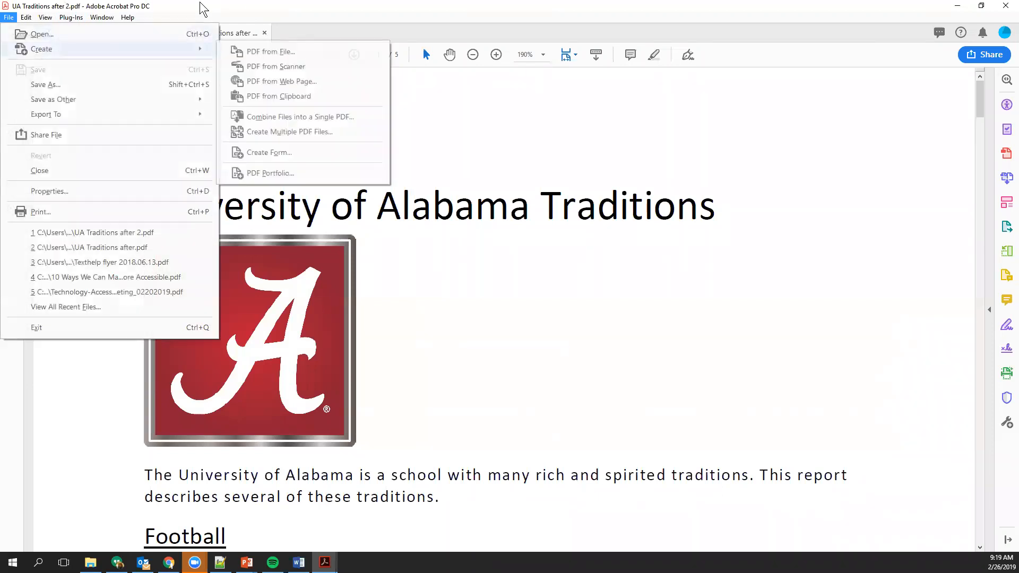
pyautogui.press('Up')
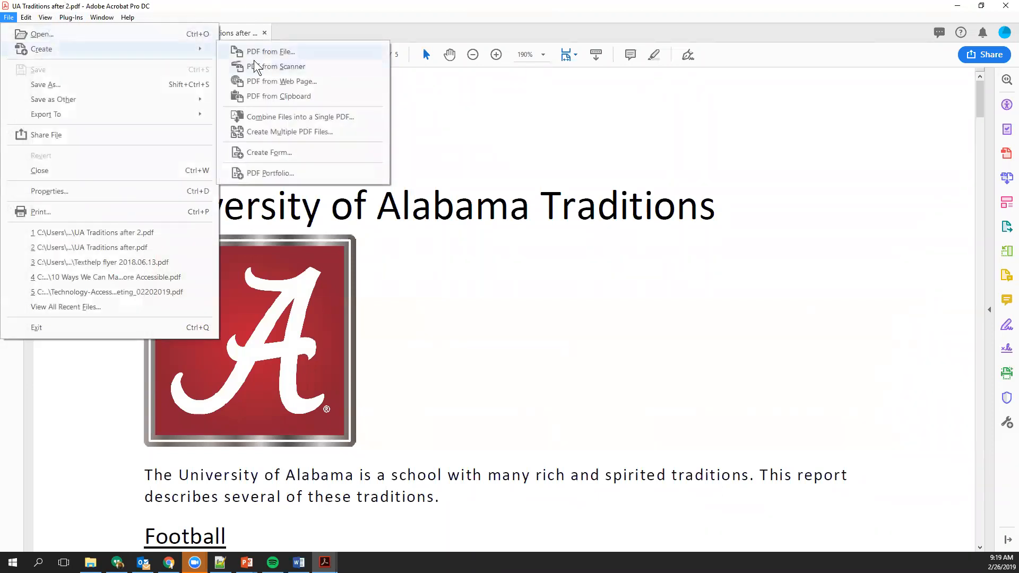
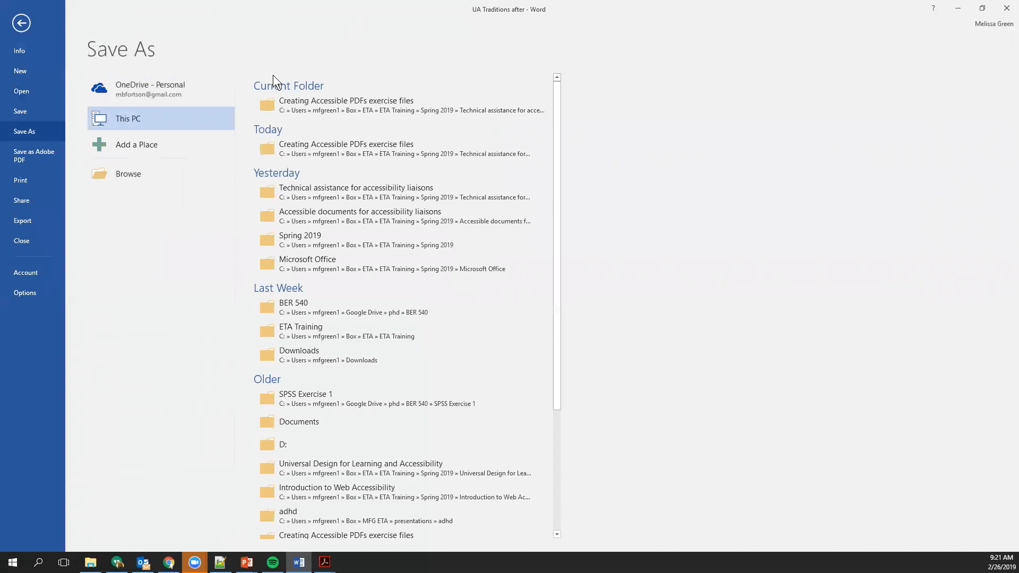
# Review the PDF options for document structure tags when saving the Word document as PDF, and cancel without saving.
pyautogui.click(376, 107)
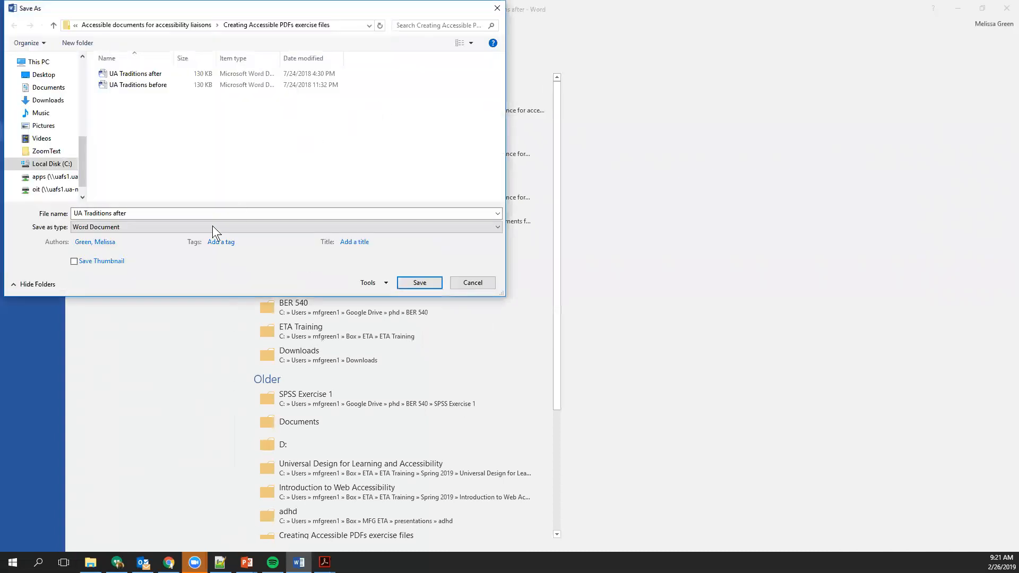
pyautogui.click(210, 226)
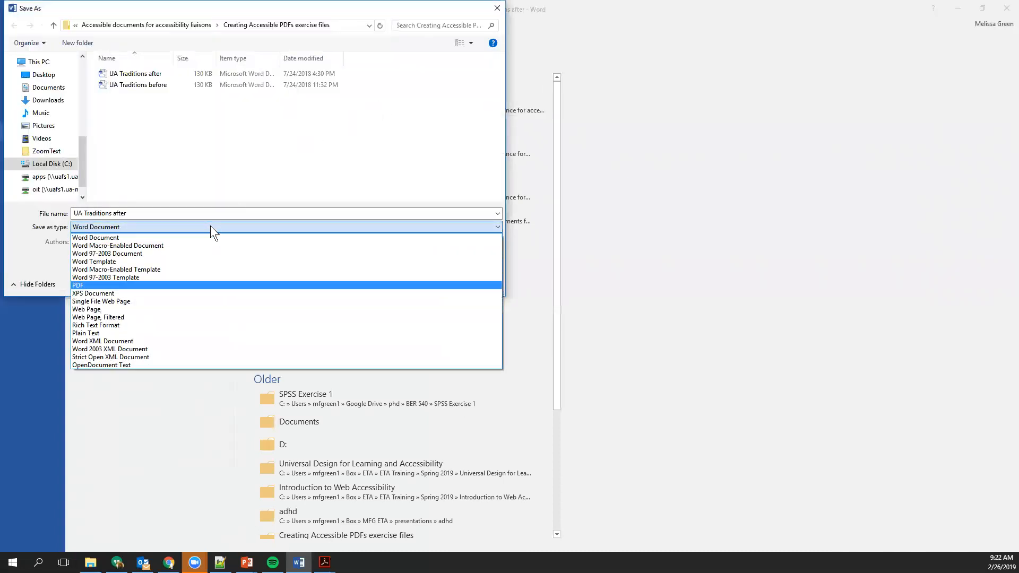
pyautogui.press('Return')
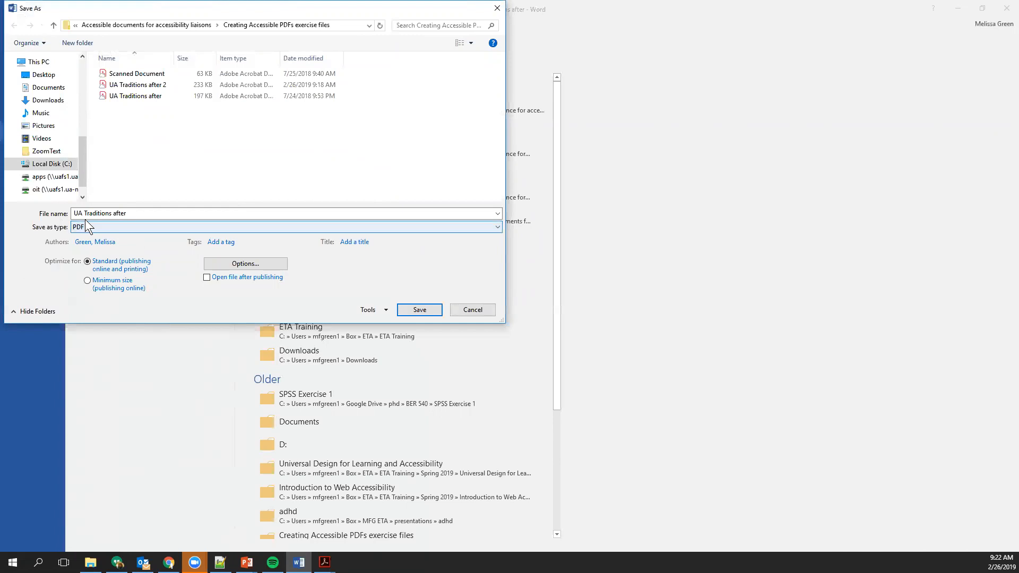
pyautogui.click(250, 264)
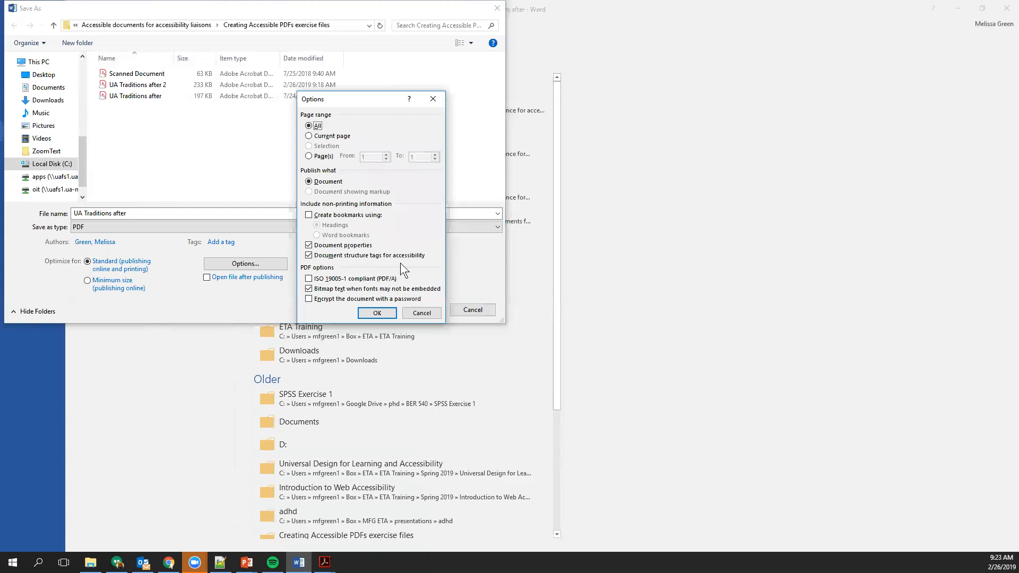
pyautogui.click(423, 311)
pyautogui.click(475, 310)
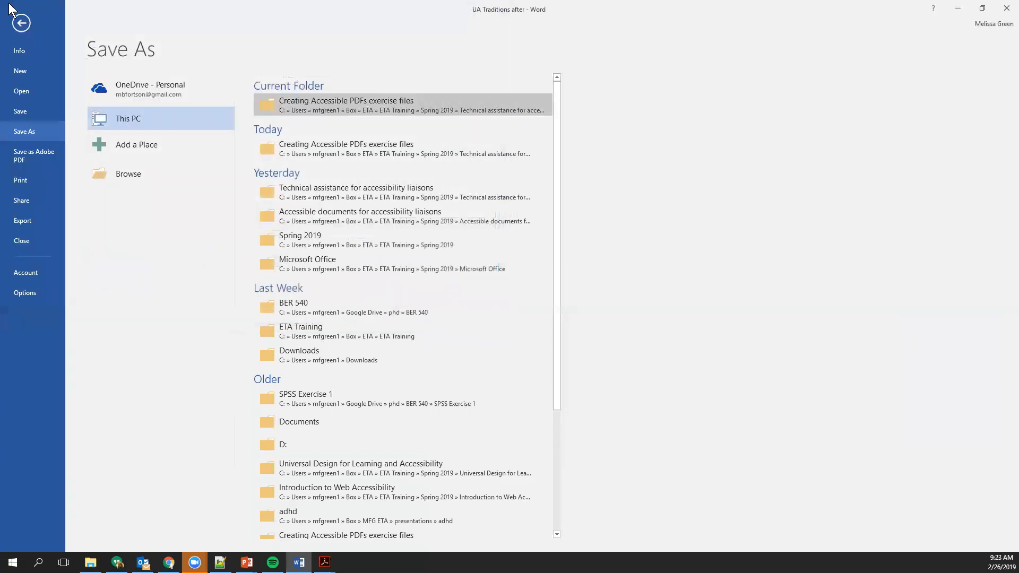
pyautogui.click(21, 23)
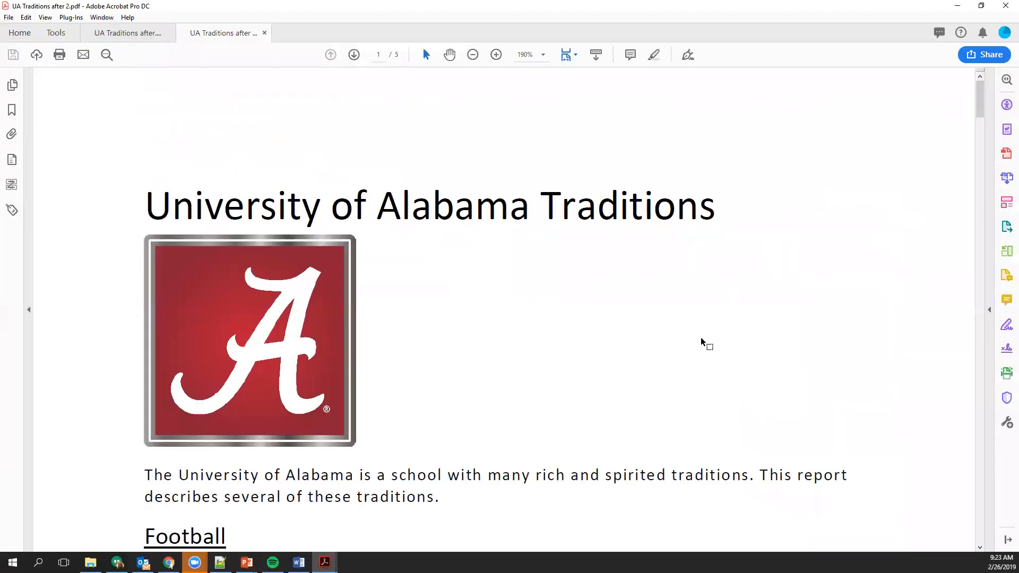
# Close the UA Traditions after PDF in Acrobat and search the tools for "accessibility" and for "action wizard".
pyautogui.hotkey('ctrl', 'w')
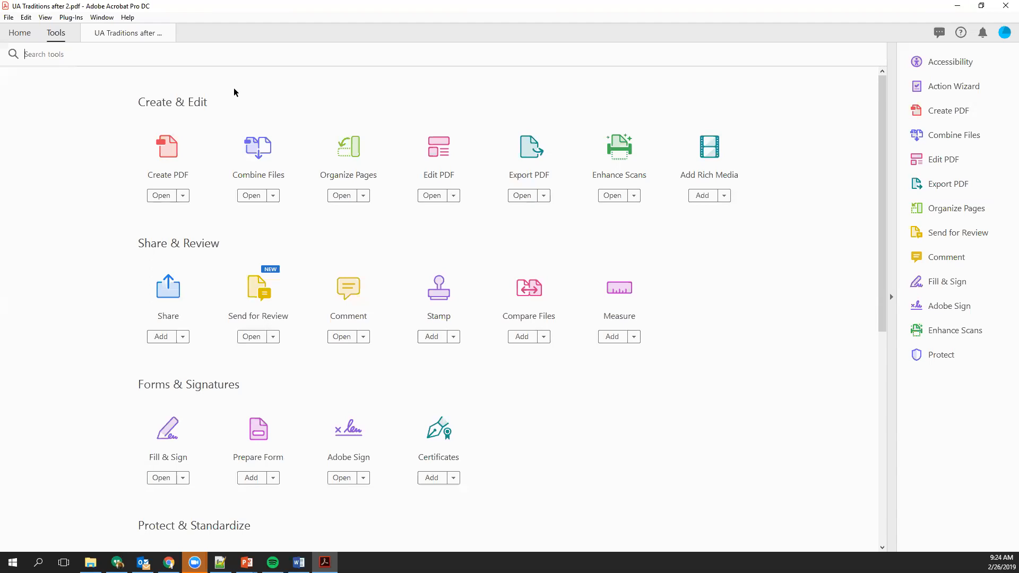
pyautogui.write('accessibility')
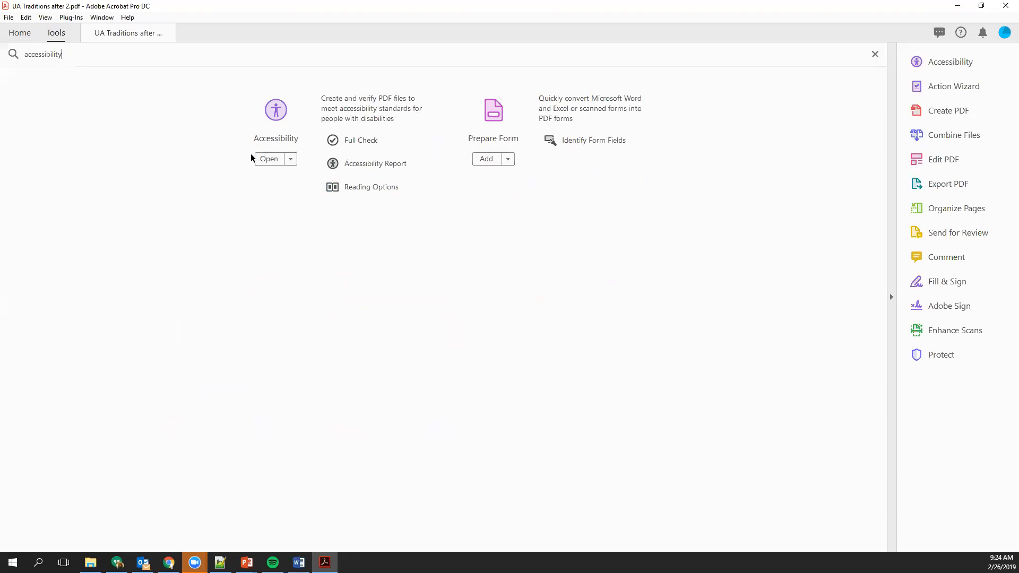
pyautogui.hotkey('ctrl', 'a')
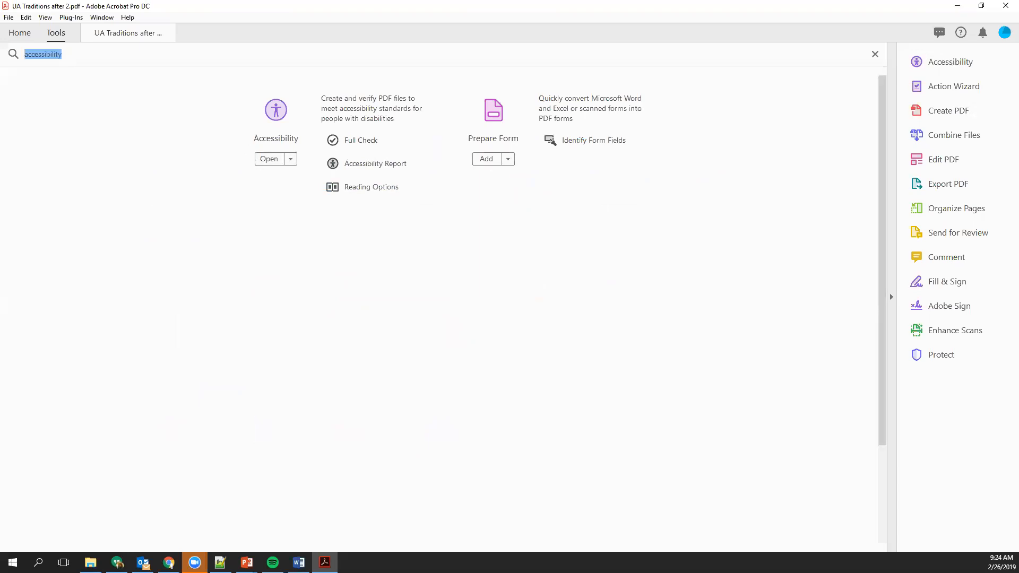
pyautogui.write('action wizard')
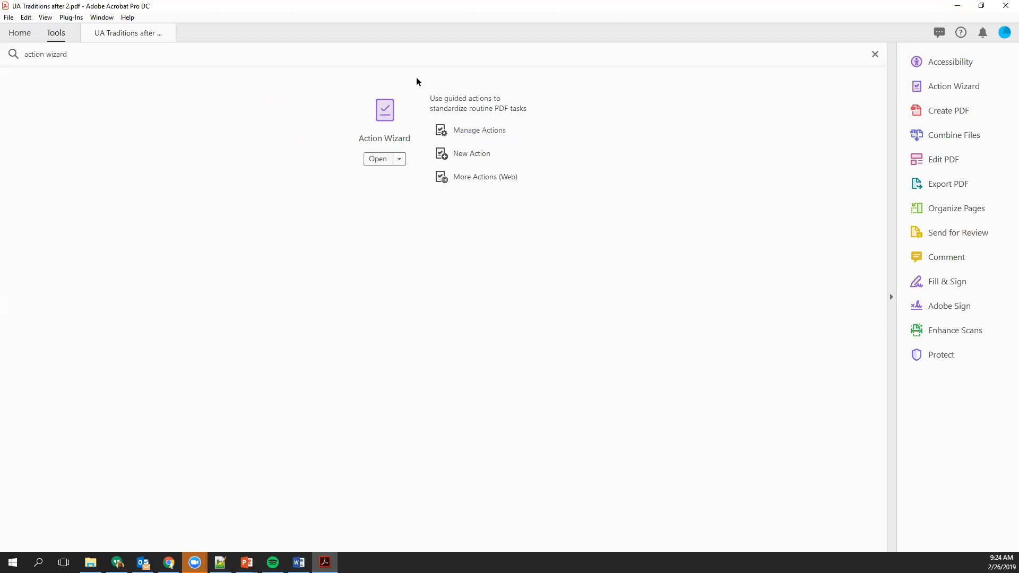
# Return to the UA Traditions after 2 PDF and run a full accessibility check on all pages with the default checking options.
pyautogui.click(874, 54)
pyautogui.hotkey('ctrl', 'Tab')
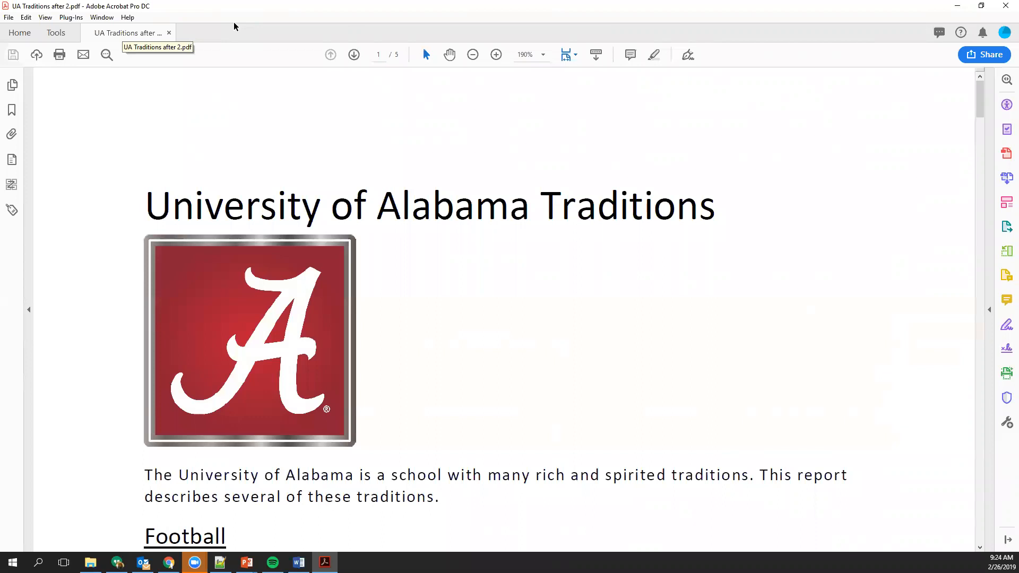
pyautogui.click(1004, 105)
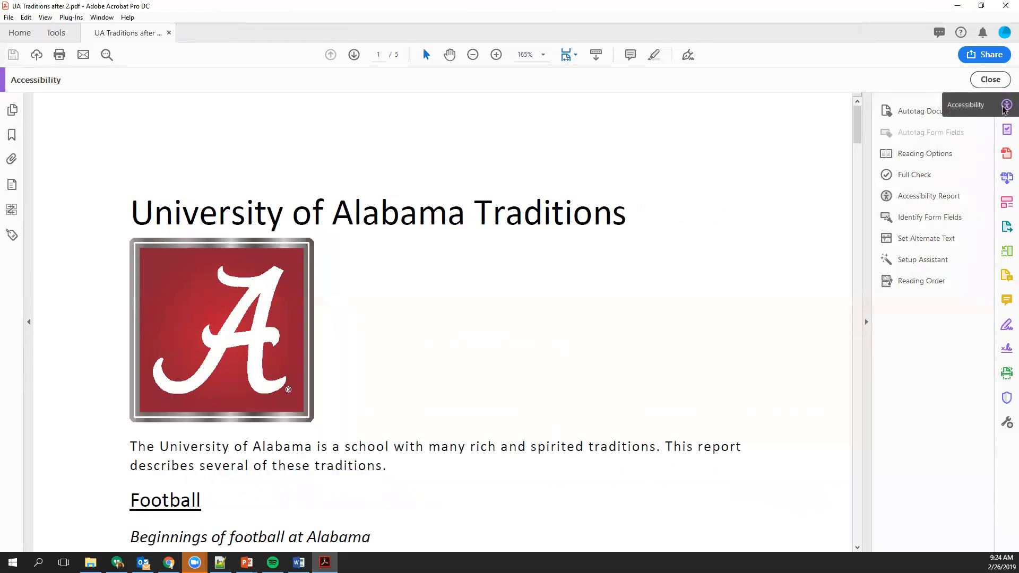
pyautogui.click(922, 180)
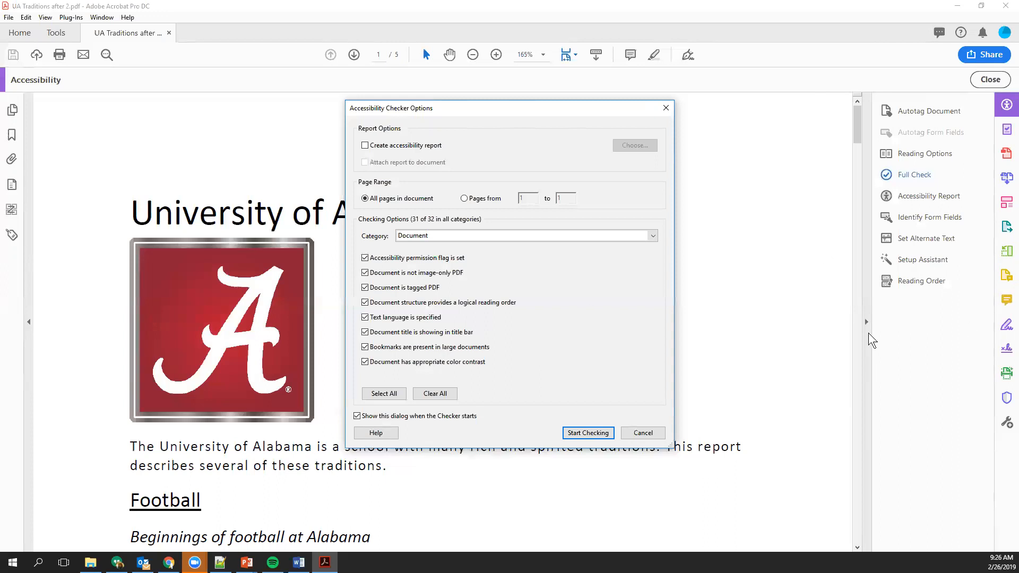
pyautogui.click(586, 432)
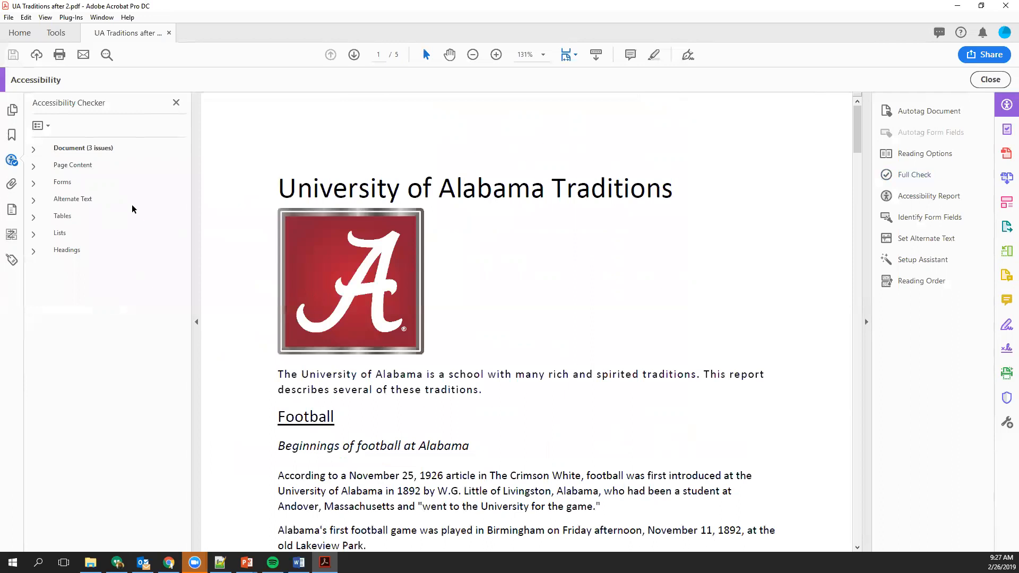
# Review the rules in the Document category of the accessibility check results, and collapse the category.
pyautogui.press('Down')
pyautogui.press('Right')
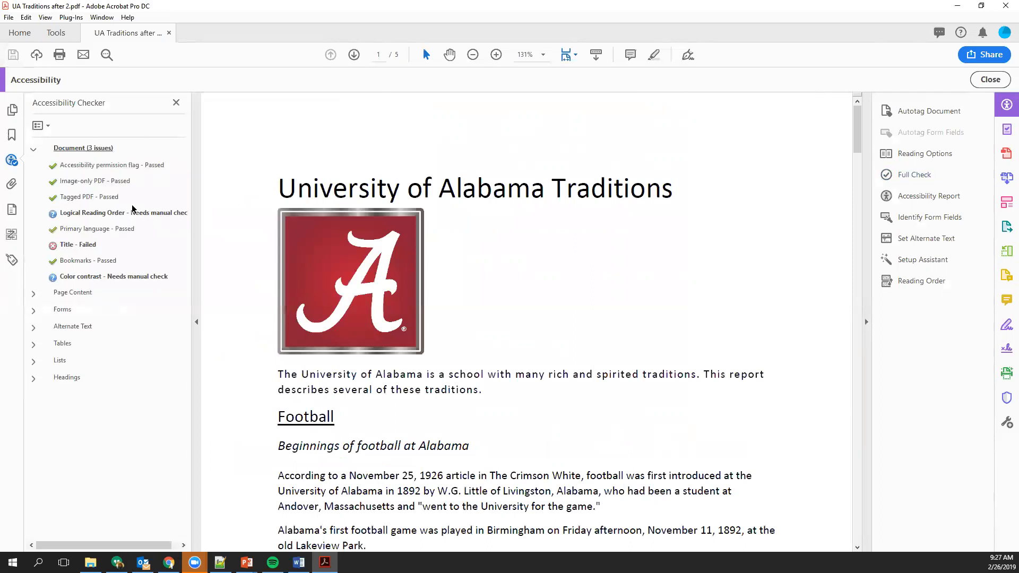
pyautogui.press('Down')
pyautogui.press('Down')
pyautogui.press('Down')
pyautogui.click(45, 219)
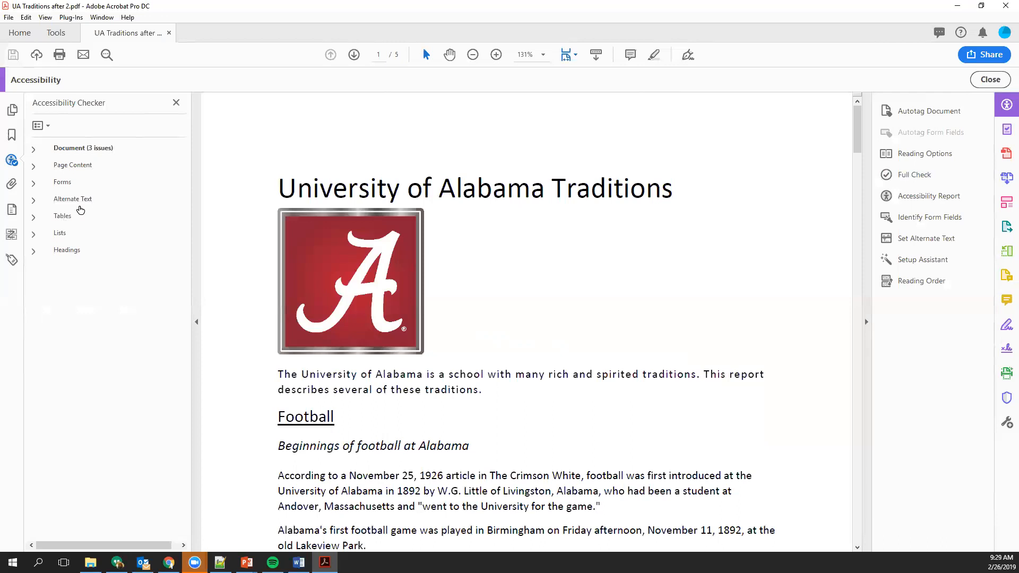
# Review the Page Content and Forms check results, collapse them, and expand the Document category again.
pyautogui.press('Right')
pyautogui.press('Right')
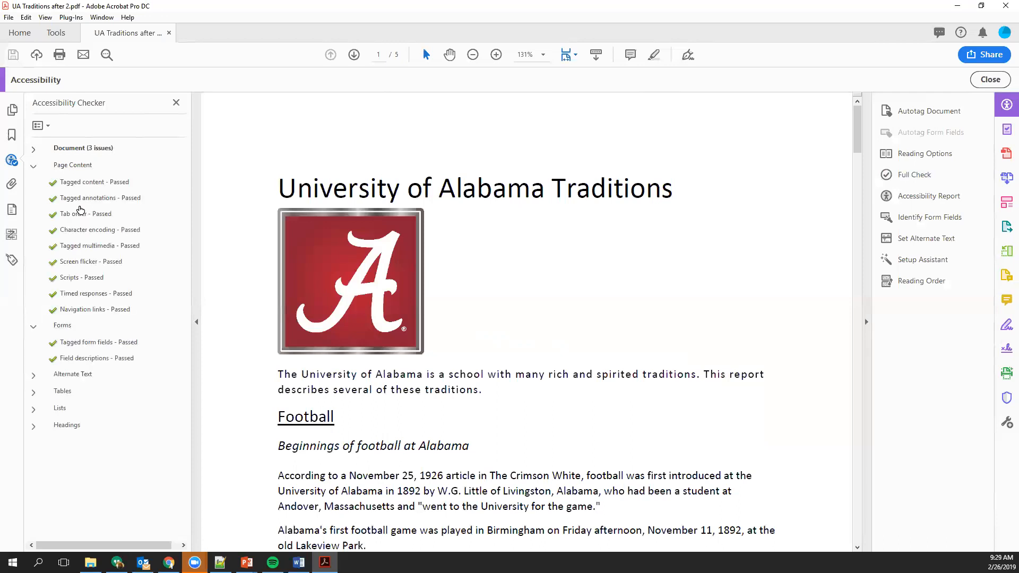
pyautogui.press('Right')
pyautogui.press('Left')
pyautogui.press('Left')
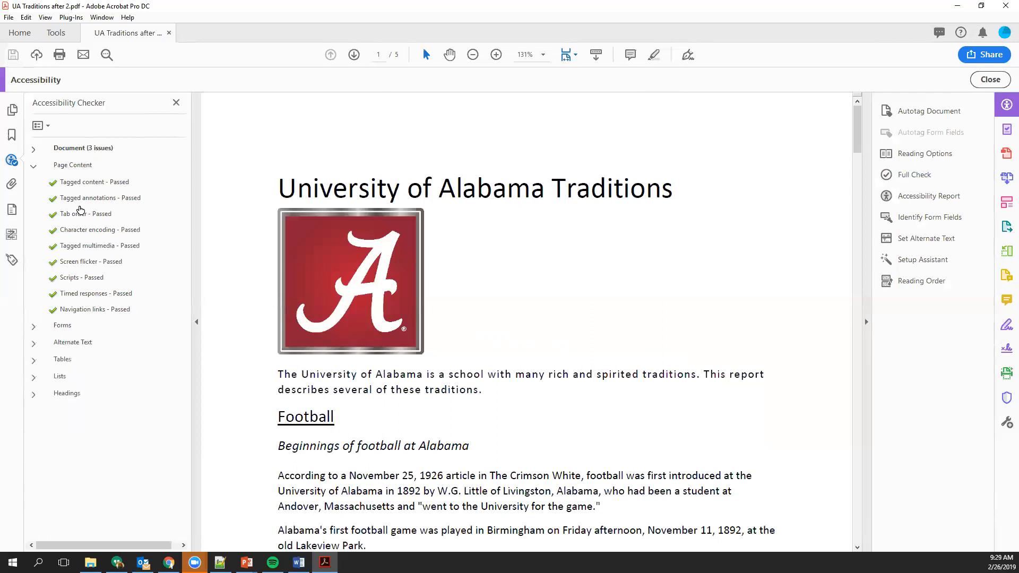
pyautogui.press('Left')
pyautogui.press('Up')
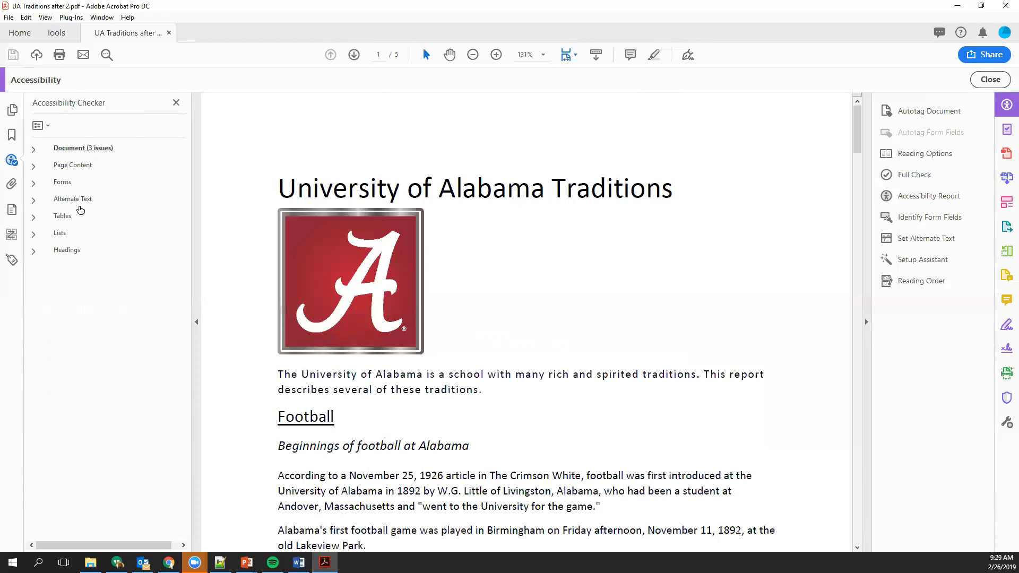
pyautogui.press('Right')
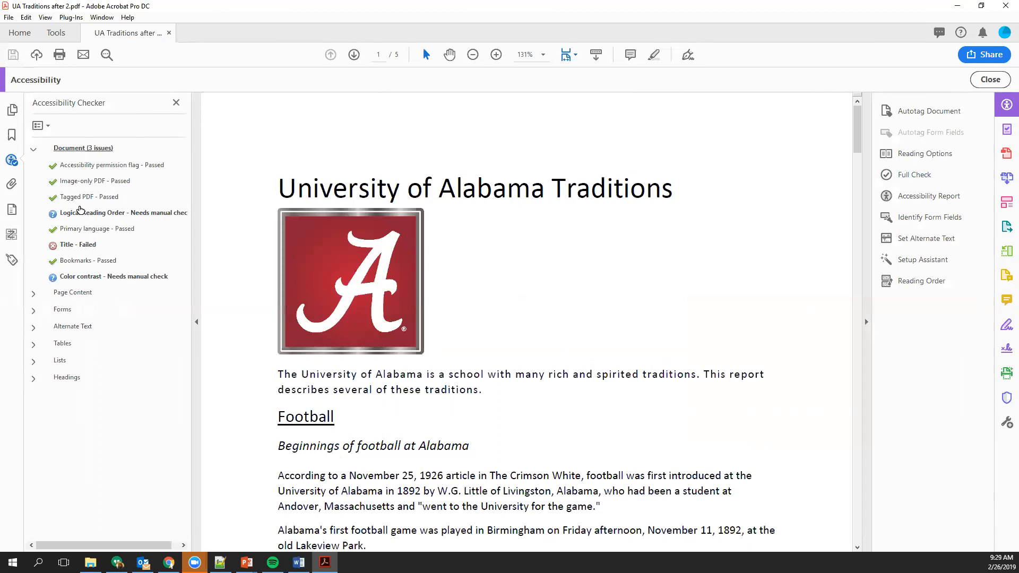
# Look up Adobe's online explanation of the Title rule and return to Acrobat.
pyautogui.rightClick(93, 246)
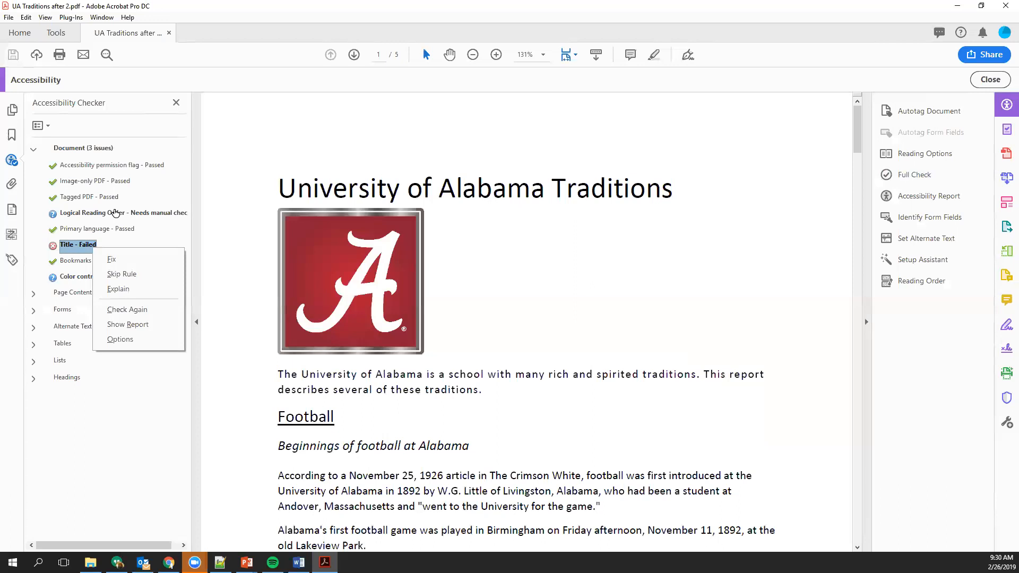
pyautogui.press('Down')
pyautogui.press('Down')
pyautogui.press('Down')
pyautogui.press('Return')
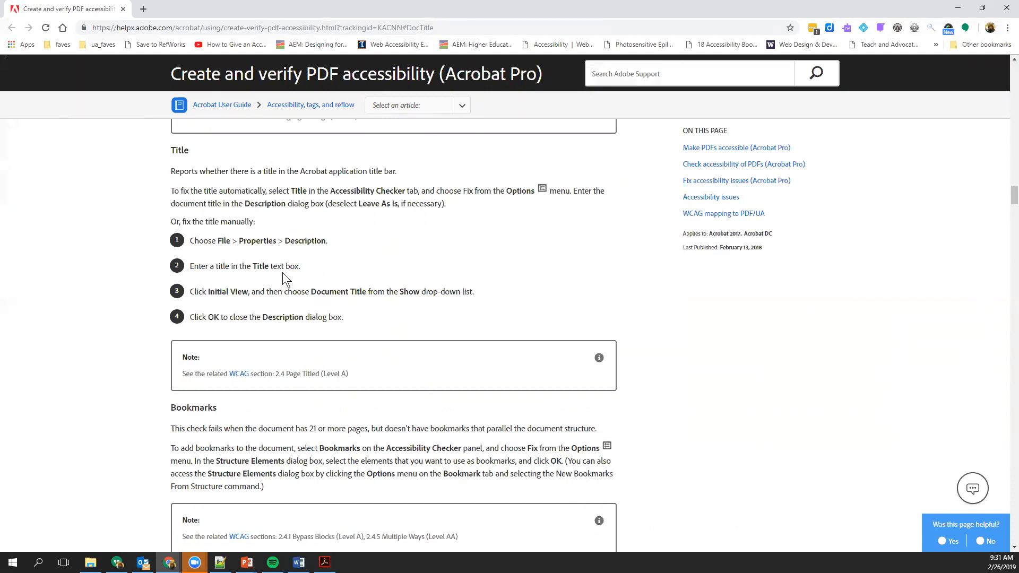
pyautogui.click(957, 8)
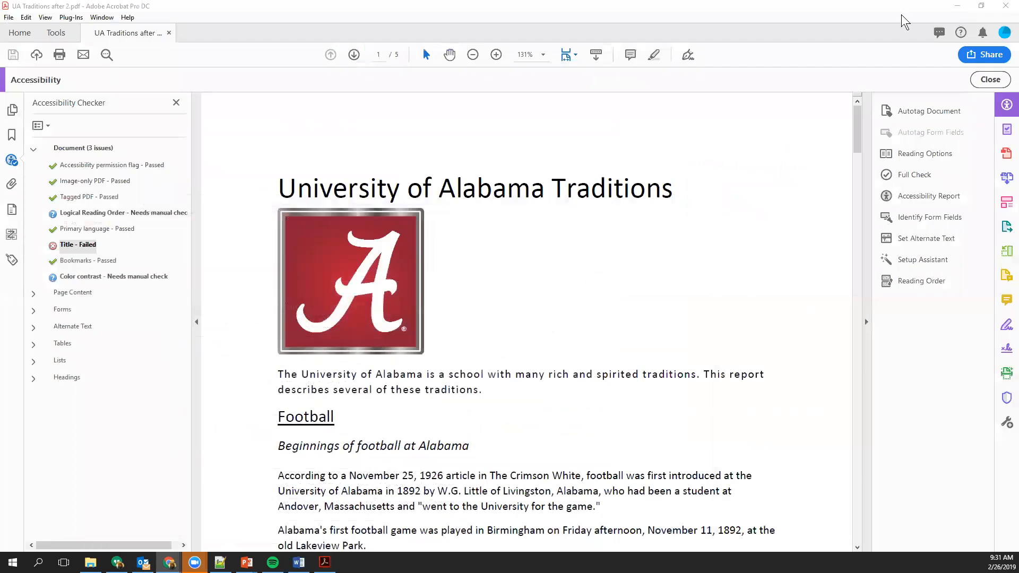
# Fix the Title rule by turning off Leave As Is for the title and setting it to University of Alabama Traditions.
pyautogui.rightClick(88, 245)
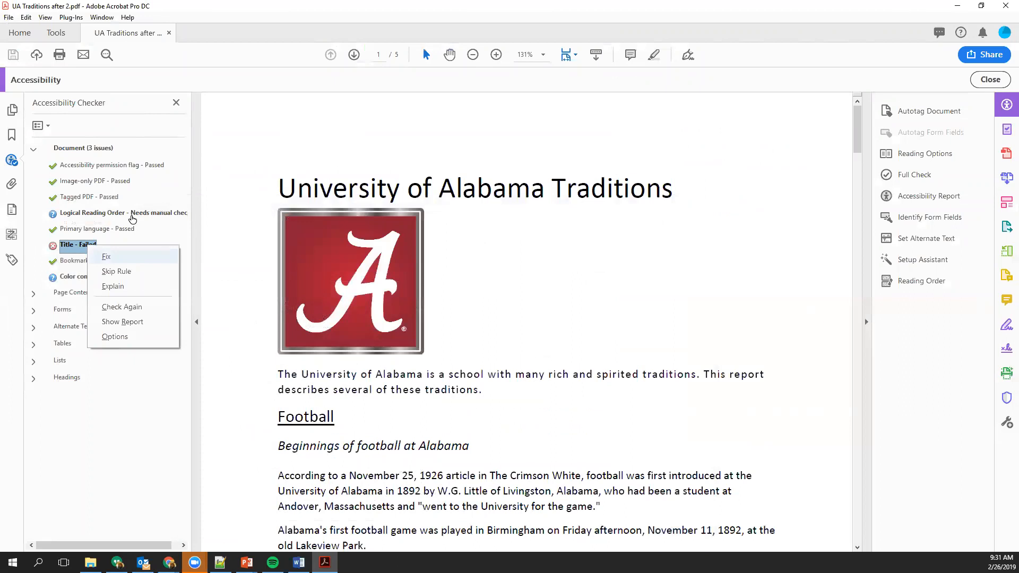
pyautogui.press('Down')
pyautogui.press('Down')
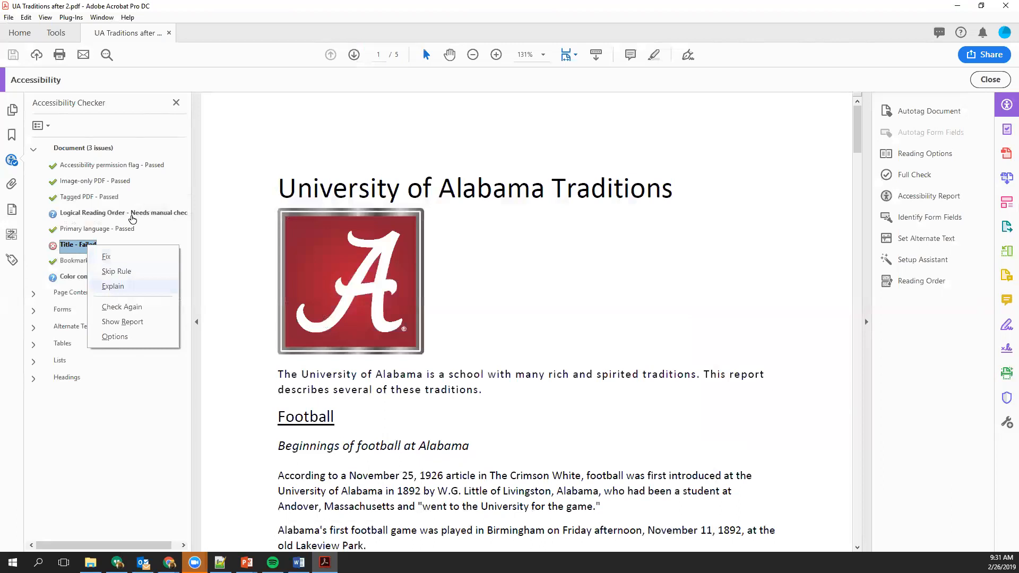
pyautogui.press('Down')
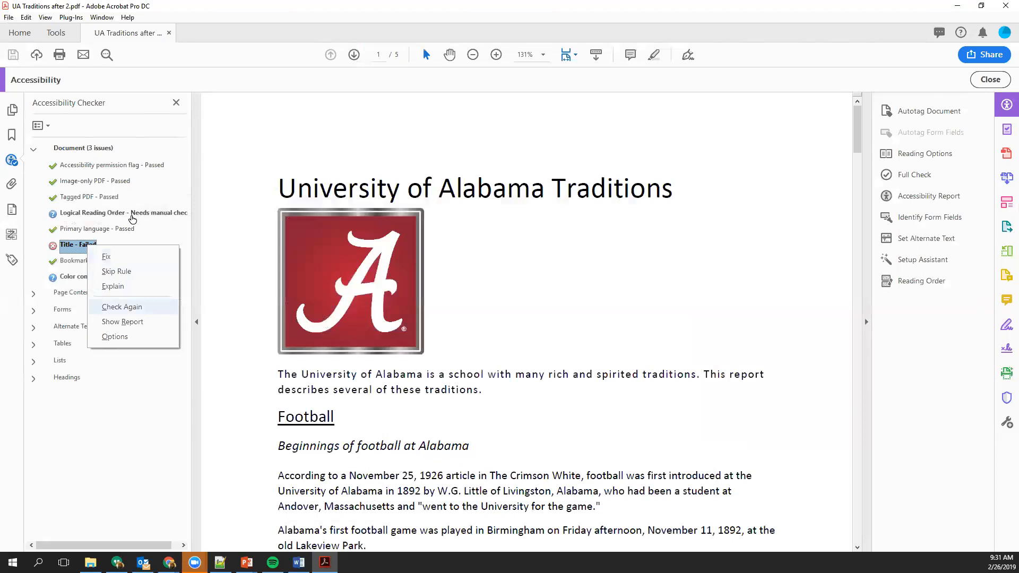
pyautogui.press('Down')
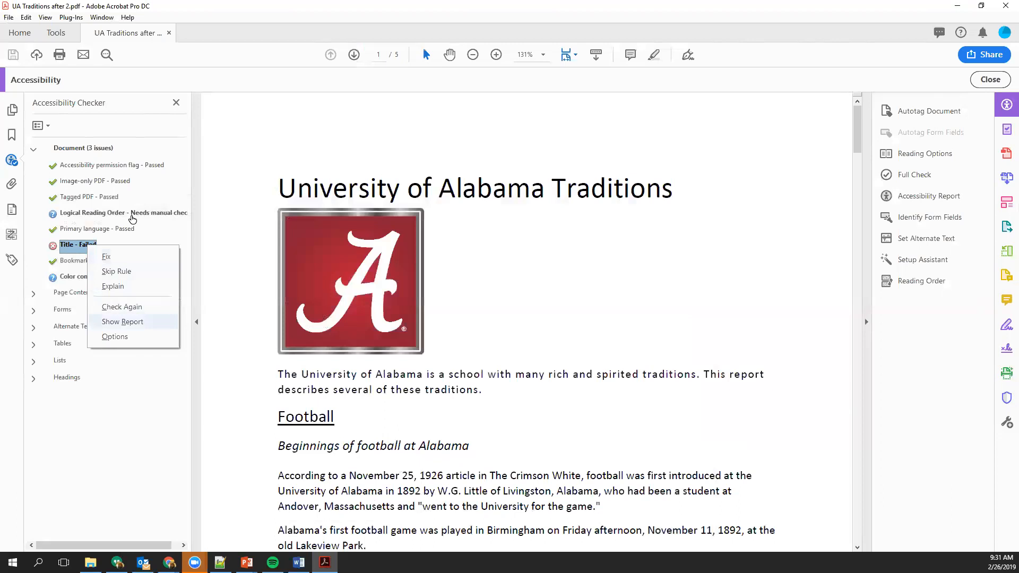
pyautogui.press('Down')
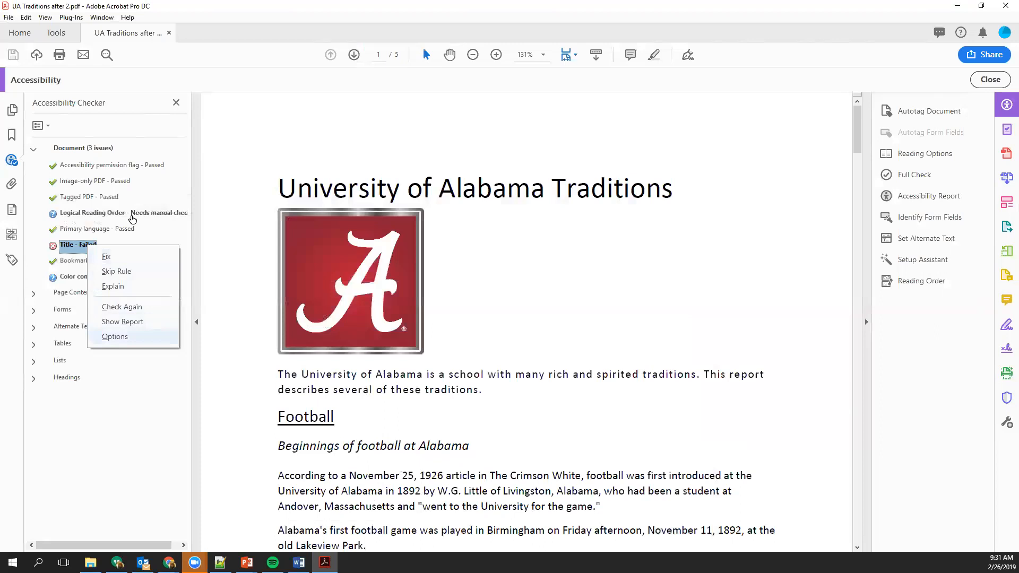
pyautogui.press('Down')
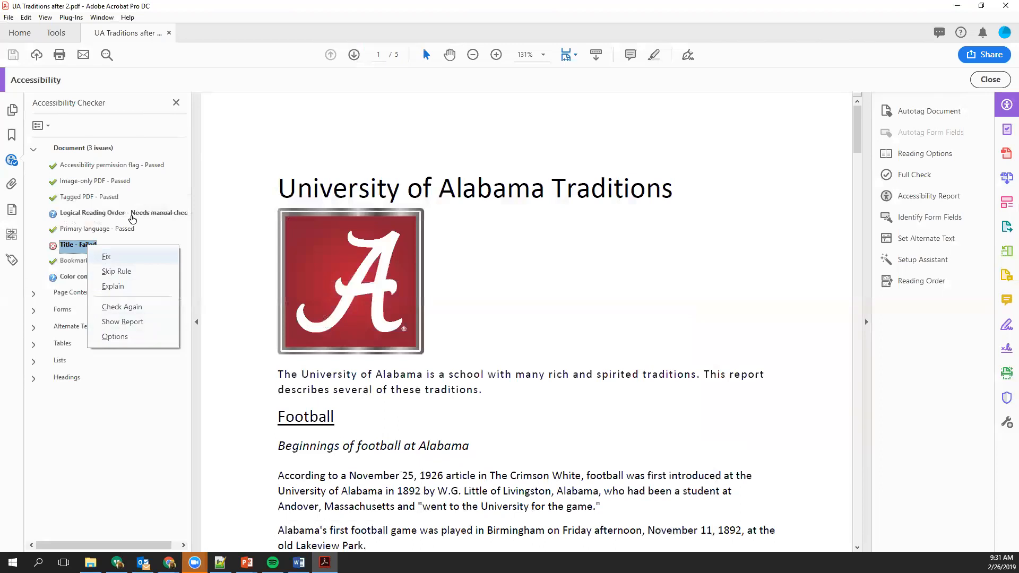
pyautogui.press('Return')
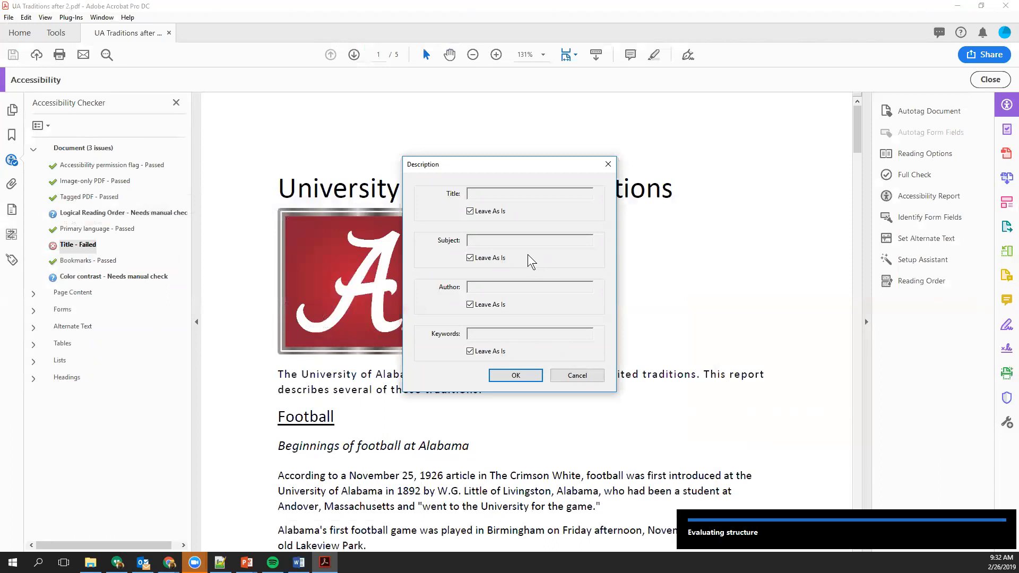
pyautogui.moveTo(519, 164); pyautogui.dragTo(595, 241)
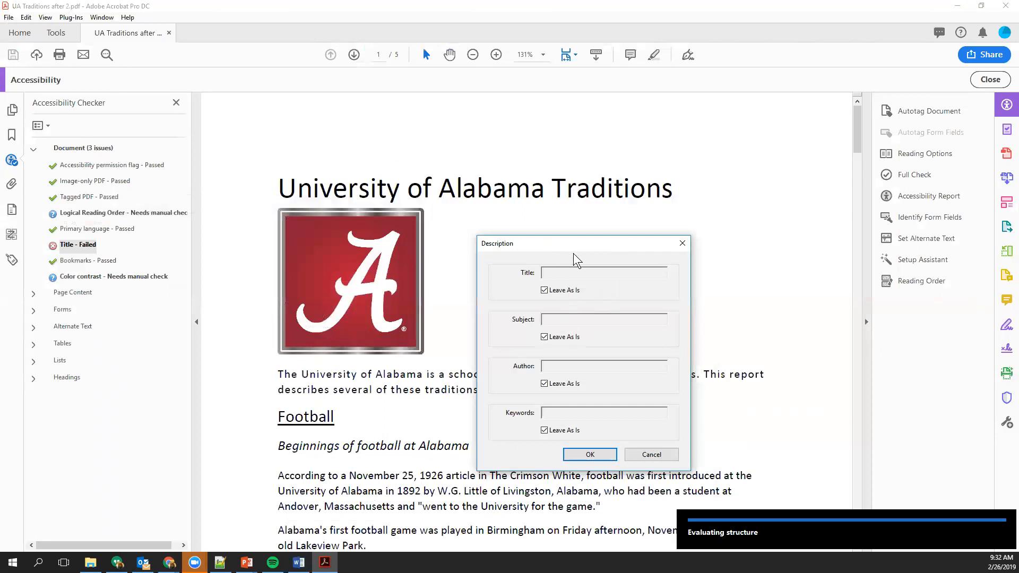
pyautogui.click(544, 290)
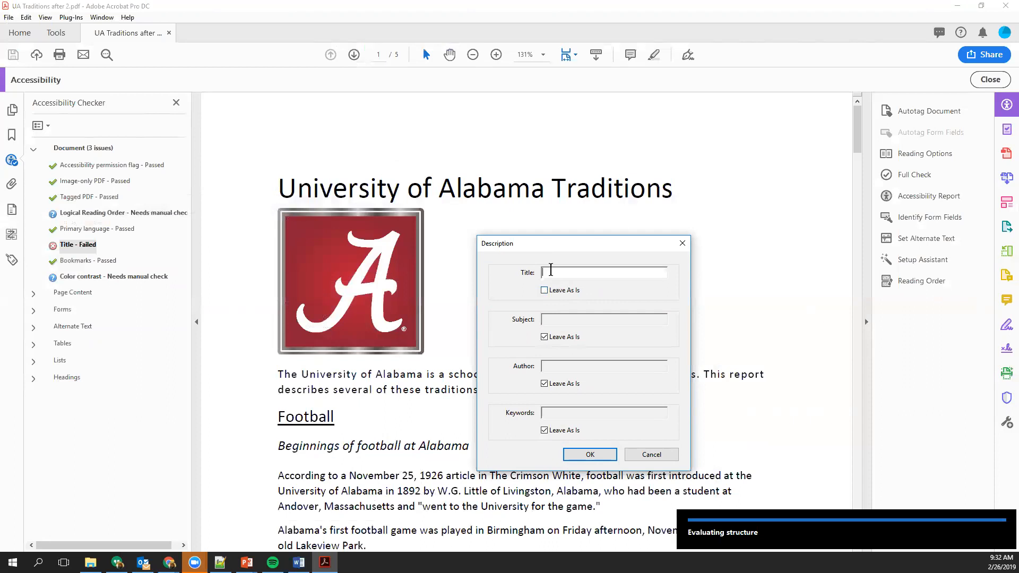
pyautogui.write('University of Alabama Traditions')
pyautogui.click(593, 452)
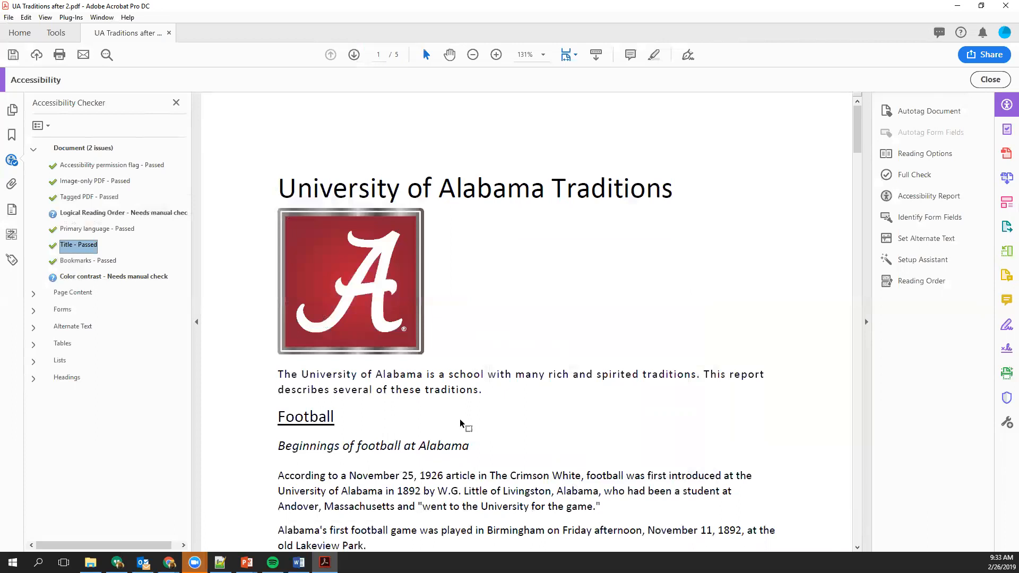
# Read Adobe's online explanation of the Logical Reading Order rule and return to Acrobat.
pyautogui.rightClick(76, 217)
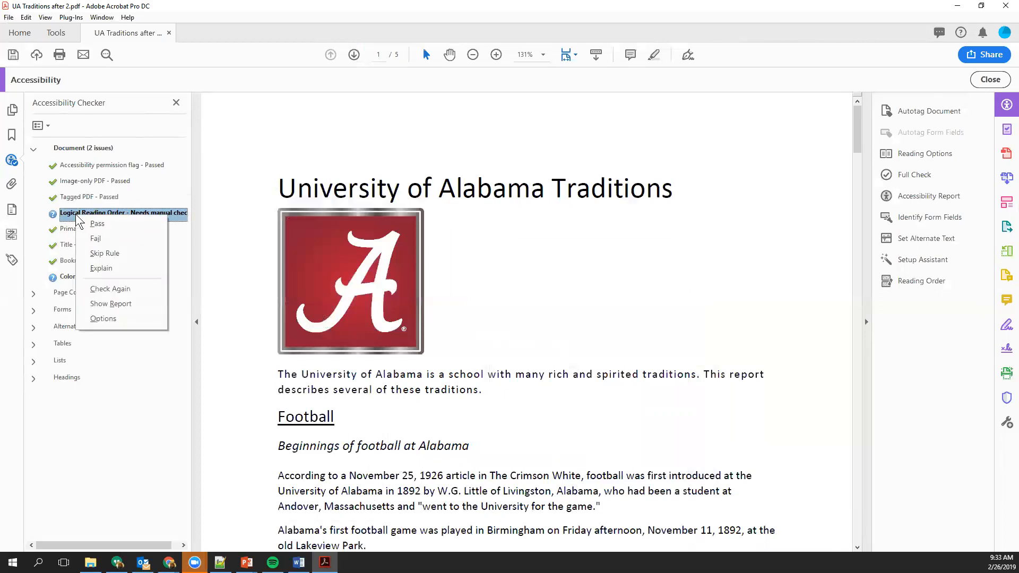
pyautogui.press('Down')
pyautogui.press('Down')
pyautogui.press('Down')
pyautogui.press('Down')
pyautogui.press('Escape')
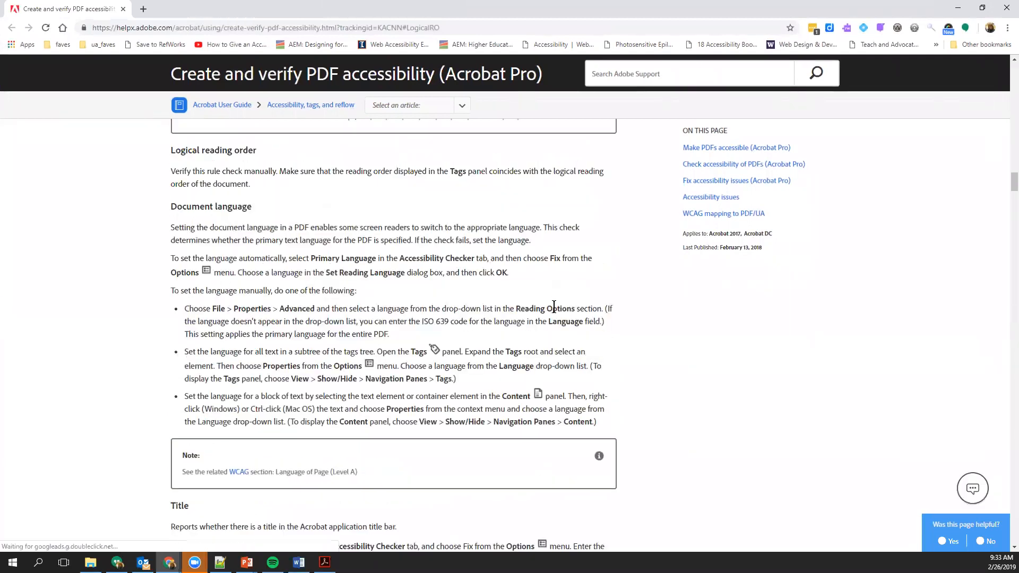
pyautogui.scroll(-4, 554, 307)
pyautogui.scroll(-3, 553, 307)
pyautogui.scroll(8, 554, 306)
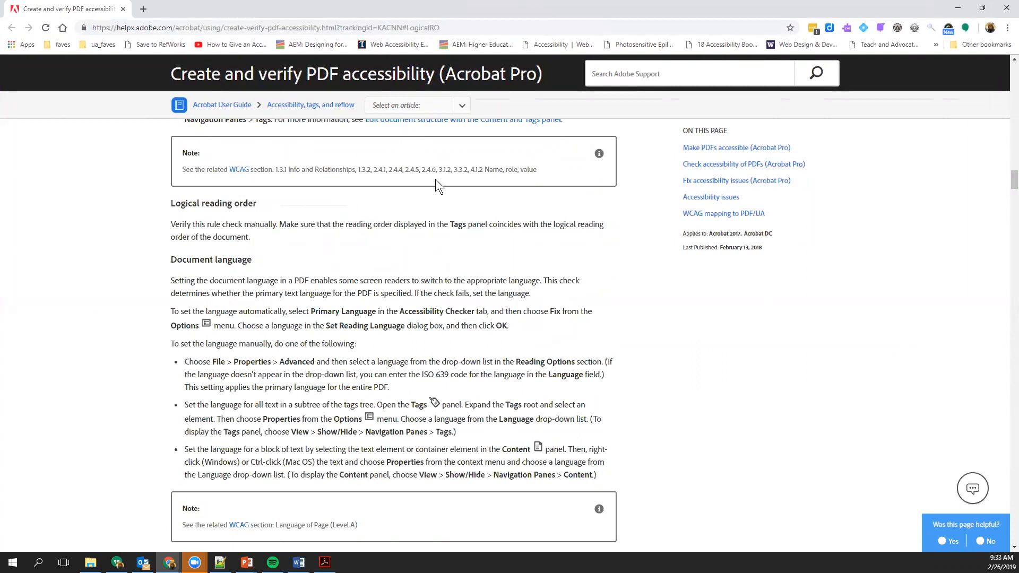
pyautogui.click(324, 562)
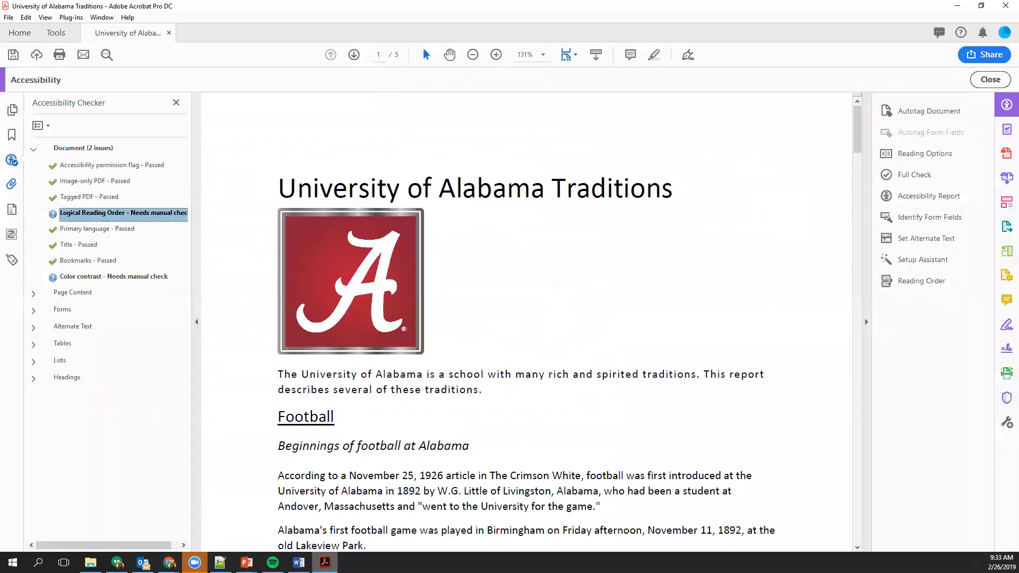
# Walk through the document's tag tree from the section tag to the Football paragraphs, comparing each tag with its highlighted content.
pyautogui.click(11, 259)
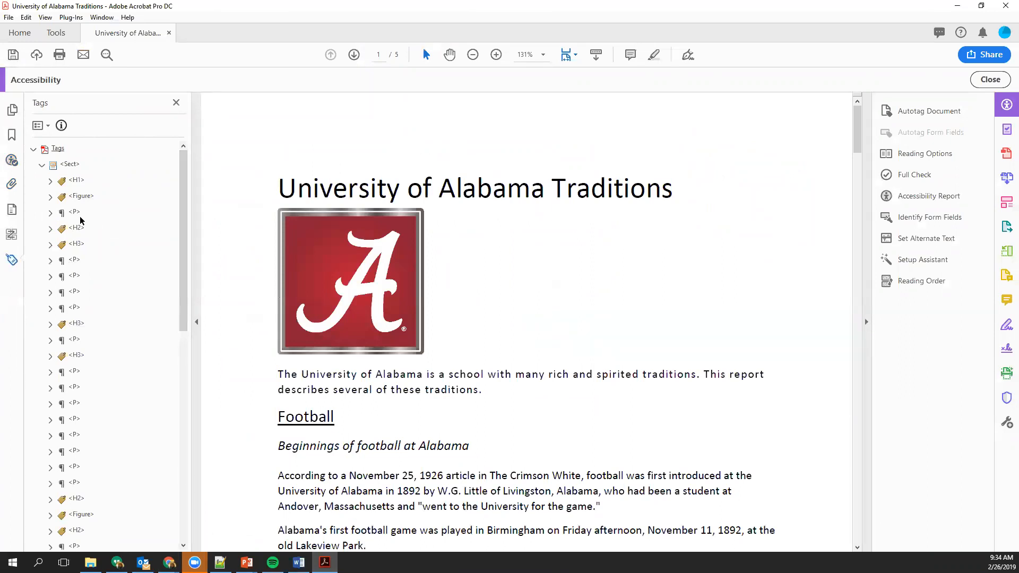
pyautogui.click(58, 149)
pyautogui.press('Down')
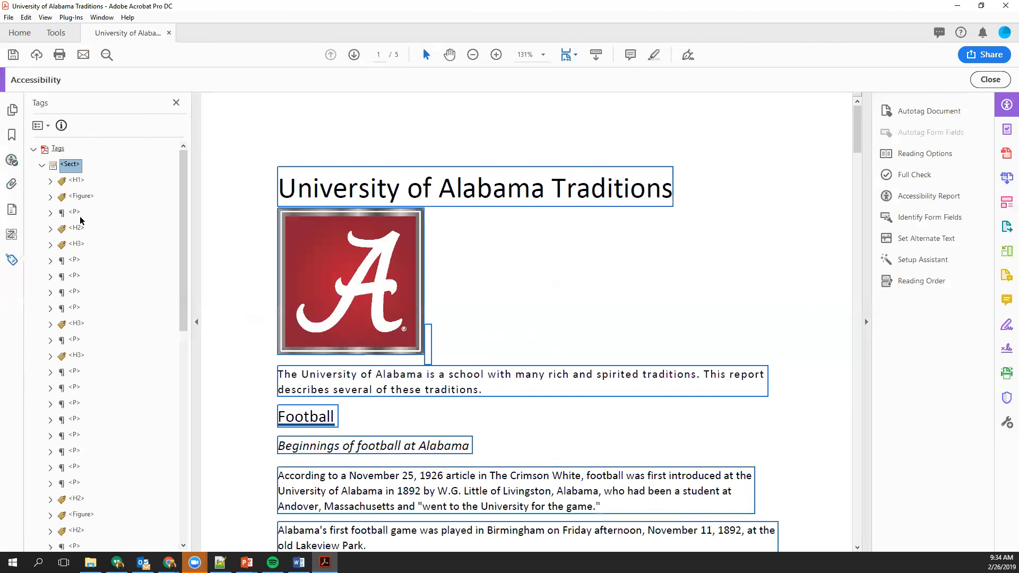
pyautogui.press('Down')
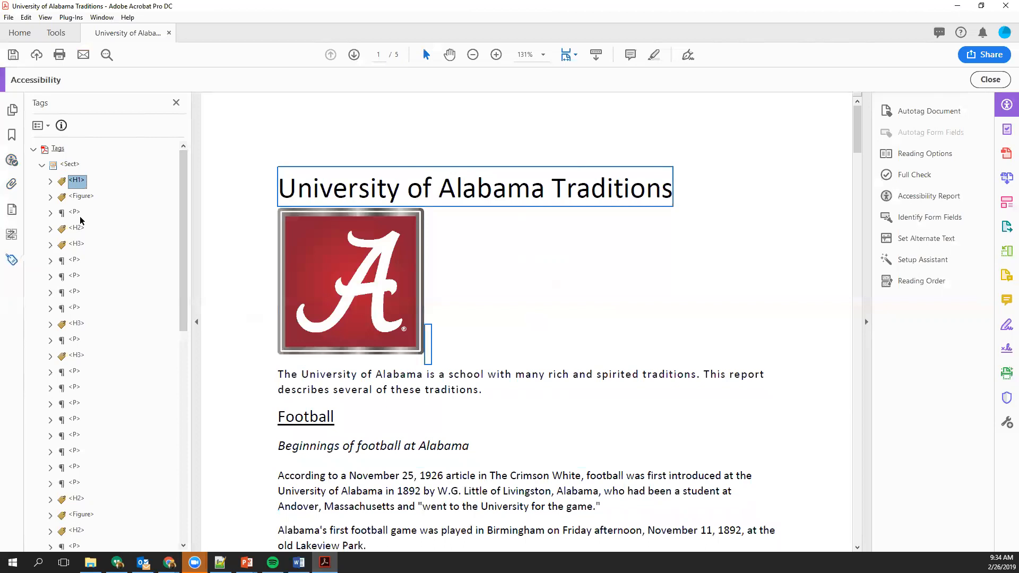
pyautogui.press('Down')
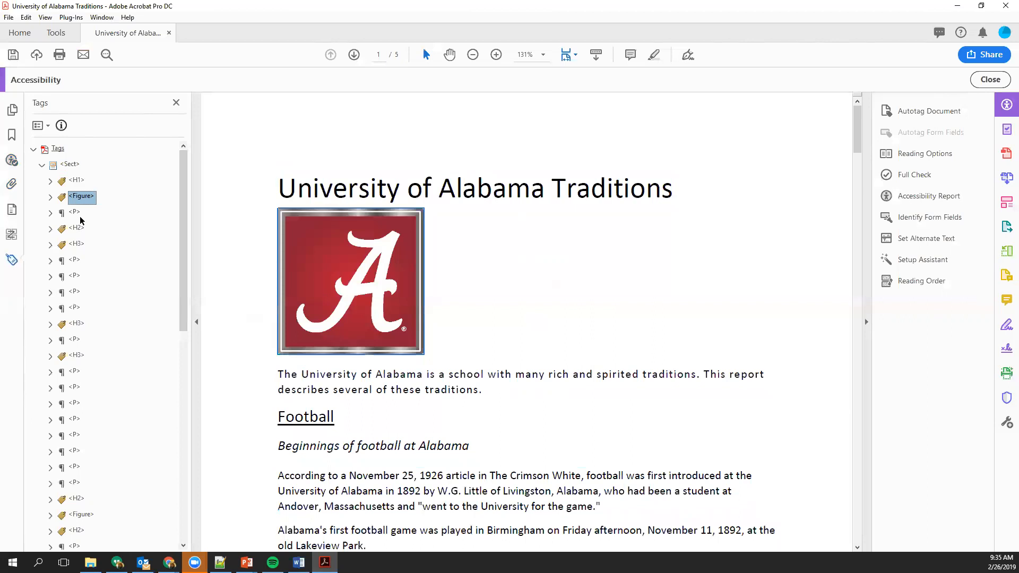
pyautogui.press('Down')
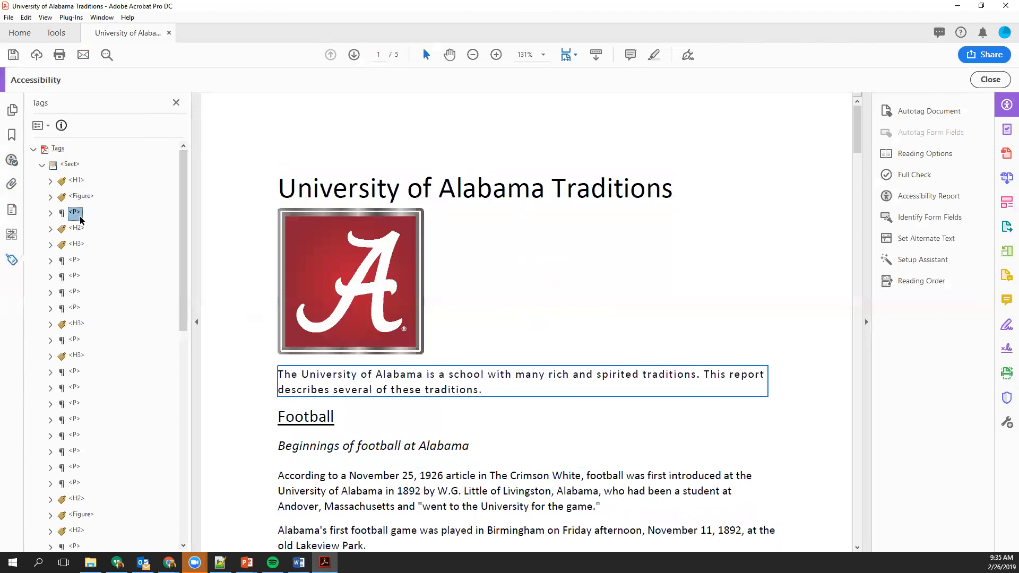
pyautogui.press('Down')
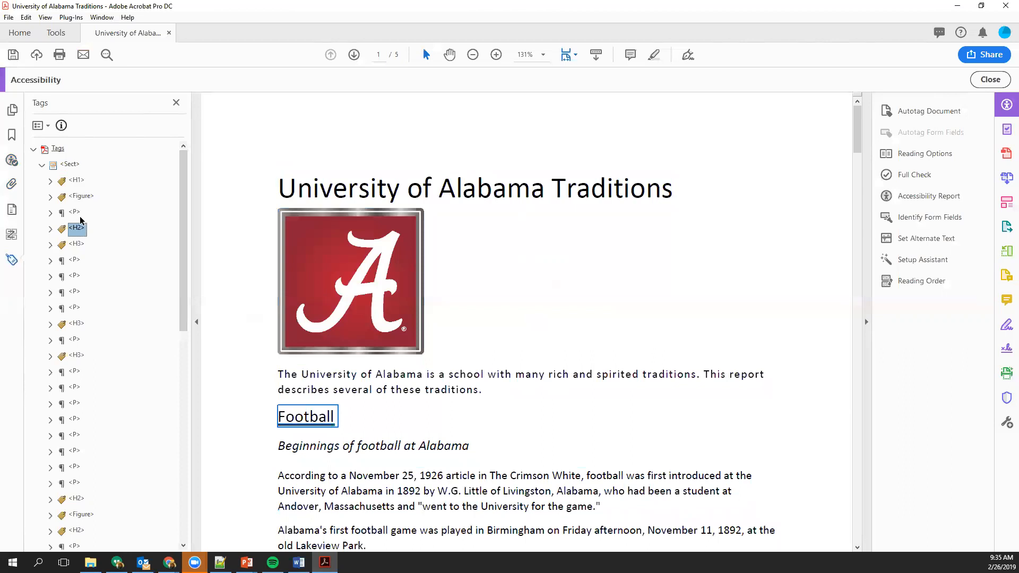
pyautogui.press('Down')
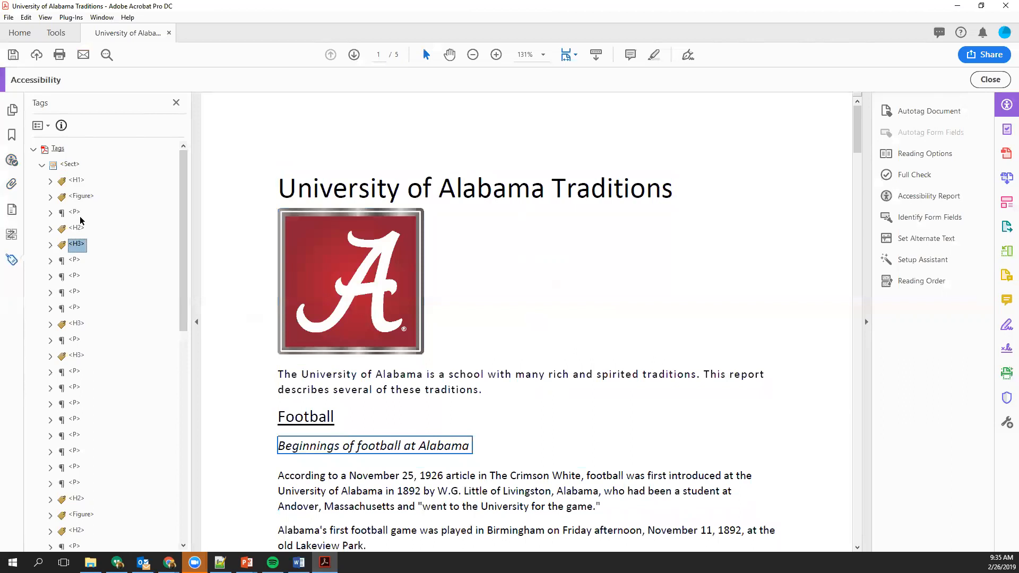
pyautogui.press('Down')
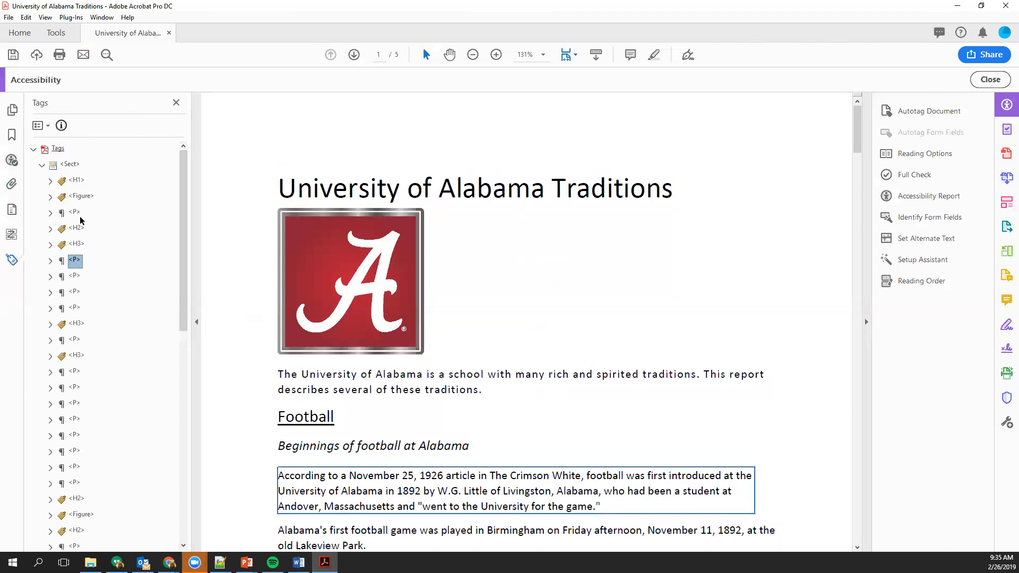
pyautogui.press('Down')
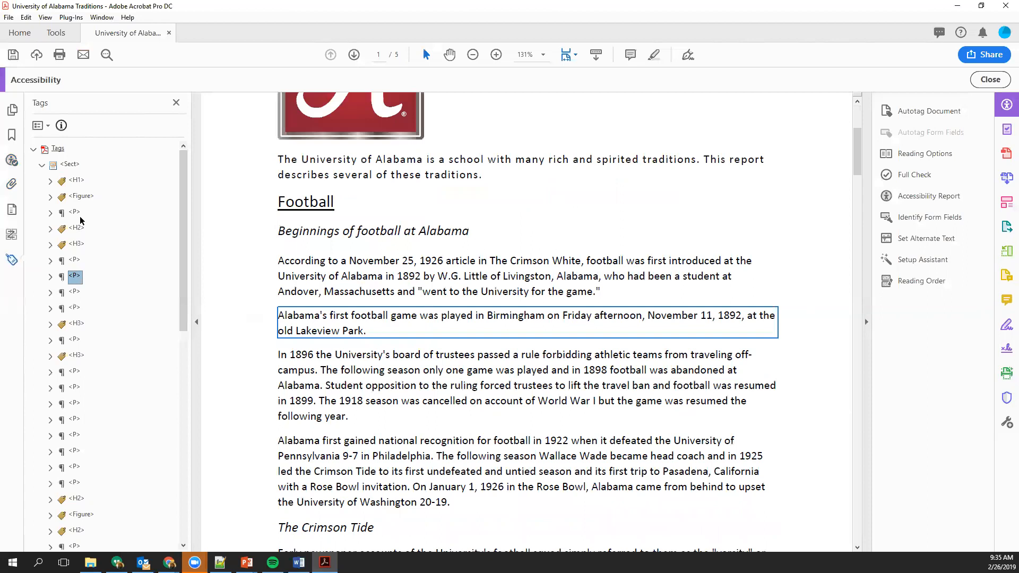
pyautogui.press('Down')
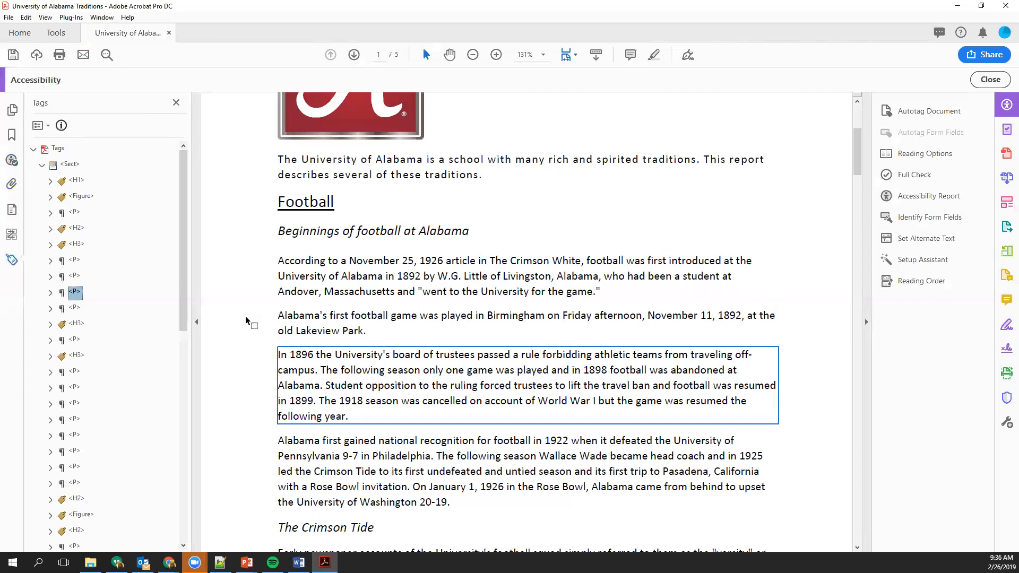
# Examine the content order of page 1 and the Reading Order tool's options, then close the tool.
pyautogui.click(12, 235)
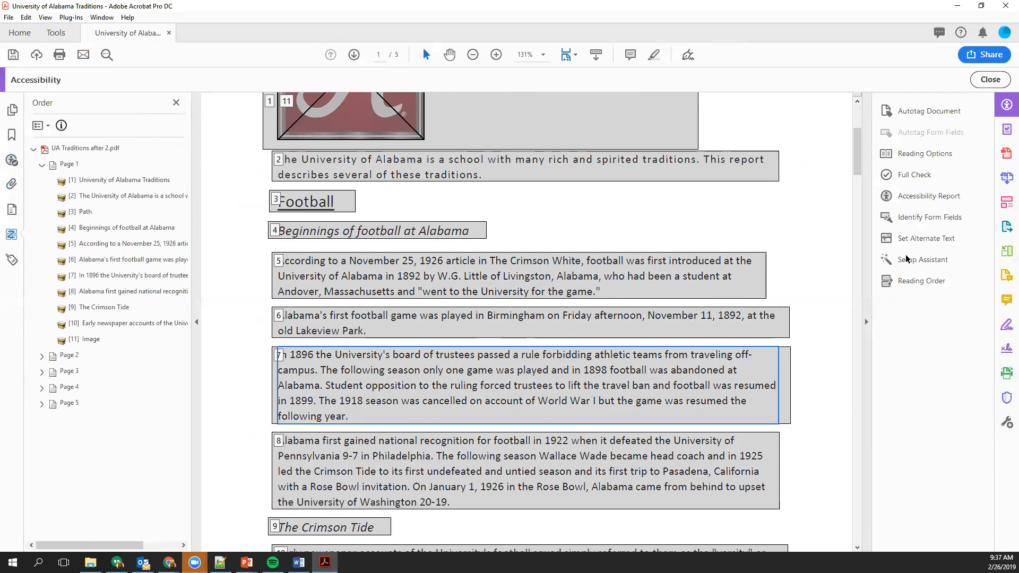
pyautogui.click(903, 283)
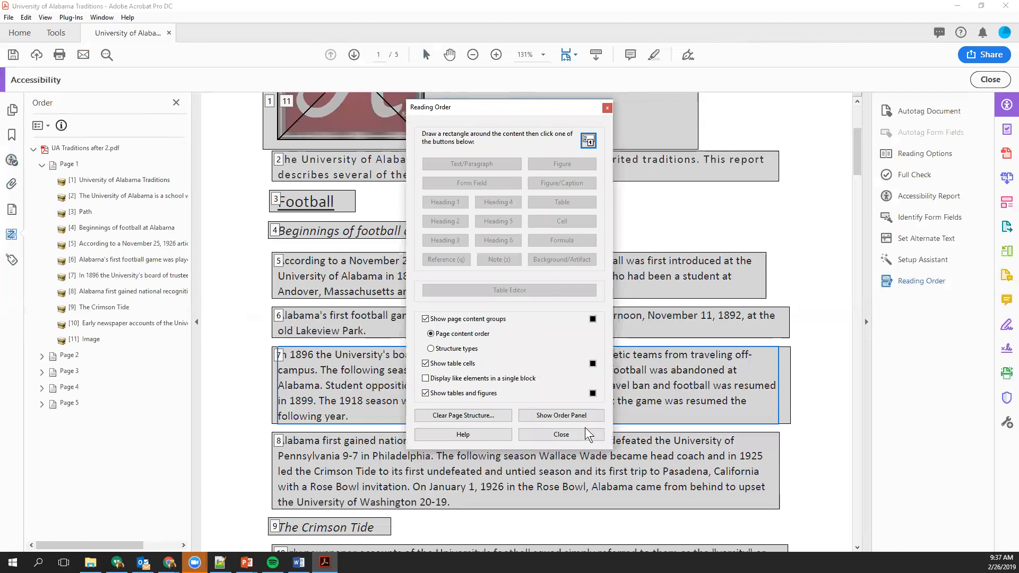
pyautogui.click(562, 434)
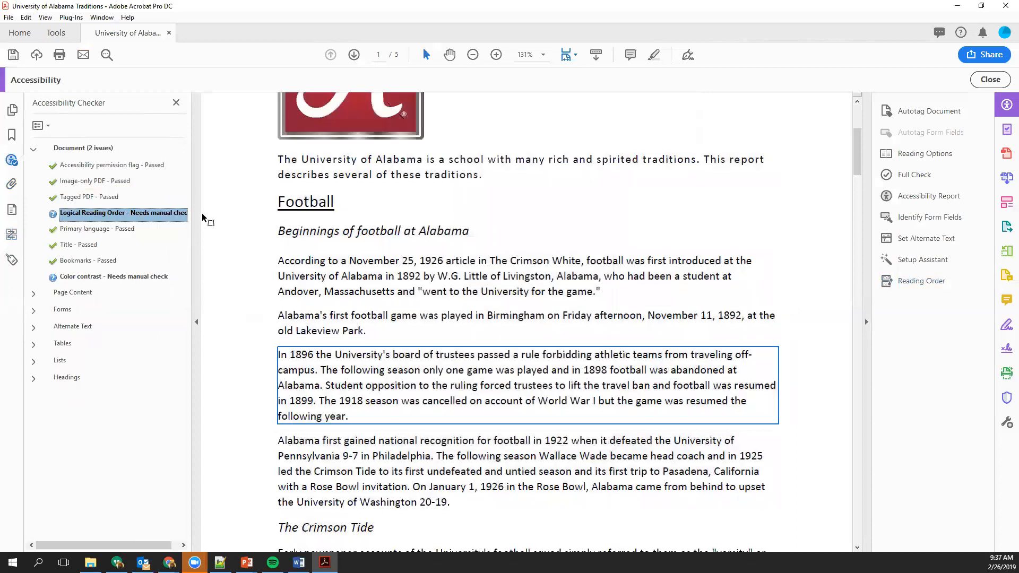
# Mark the Logical Reading Order and Color contrast checks as passed in the accessibility results.
pyautogui.rightClick(161, 215)
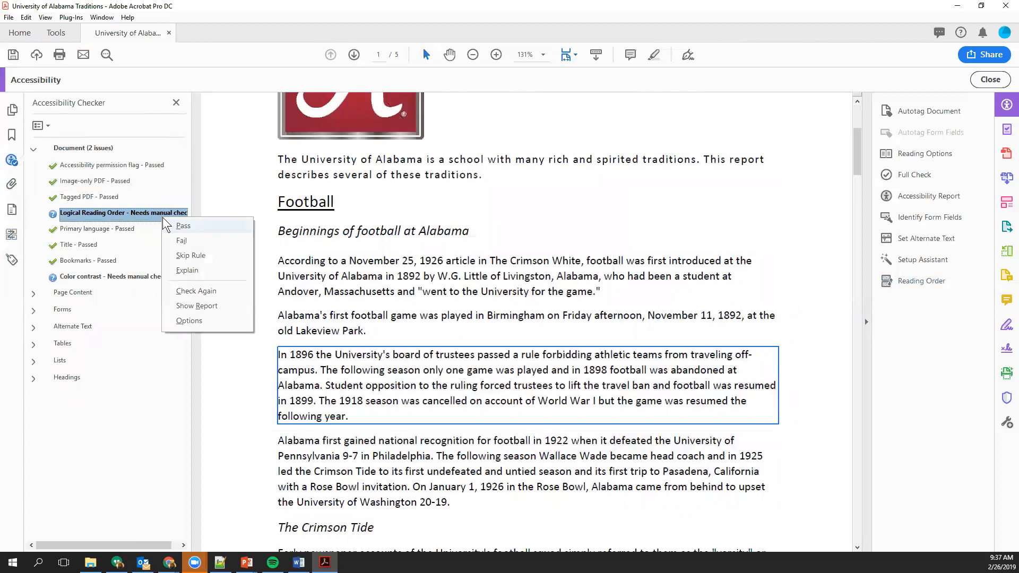
pyautogui.click(163, 218)
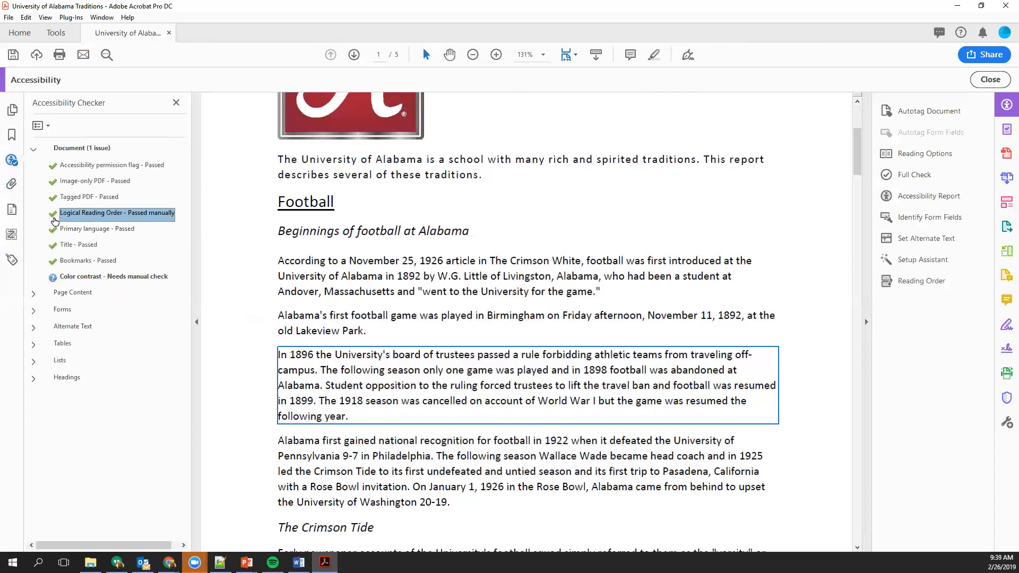
pyautogui.rightClick(134, 277)
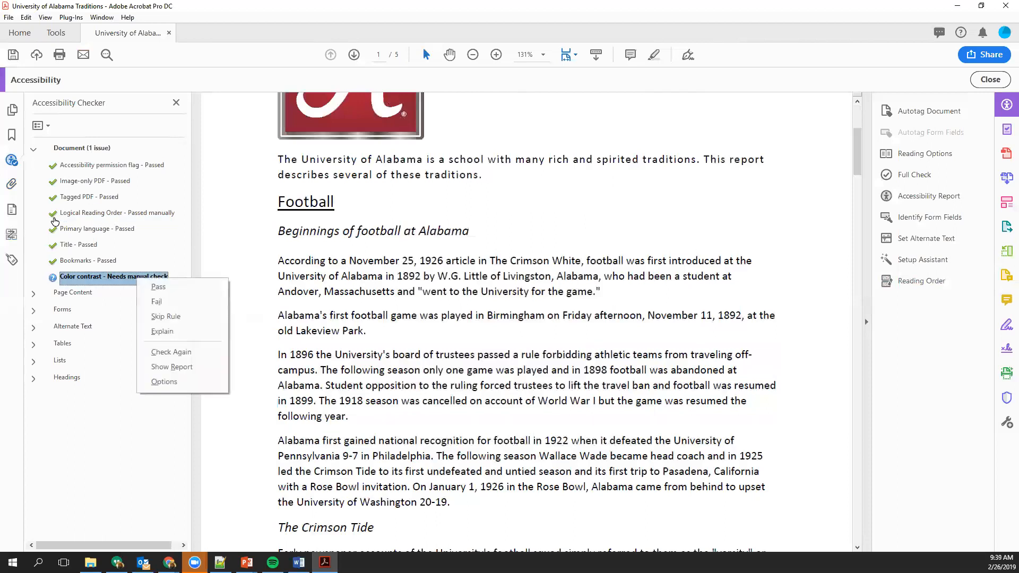
pyautogui.click(157, 287)
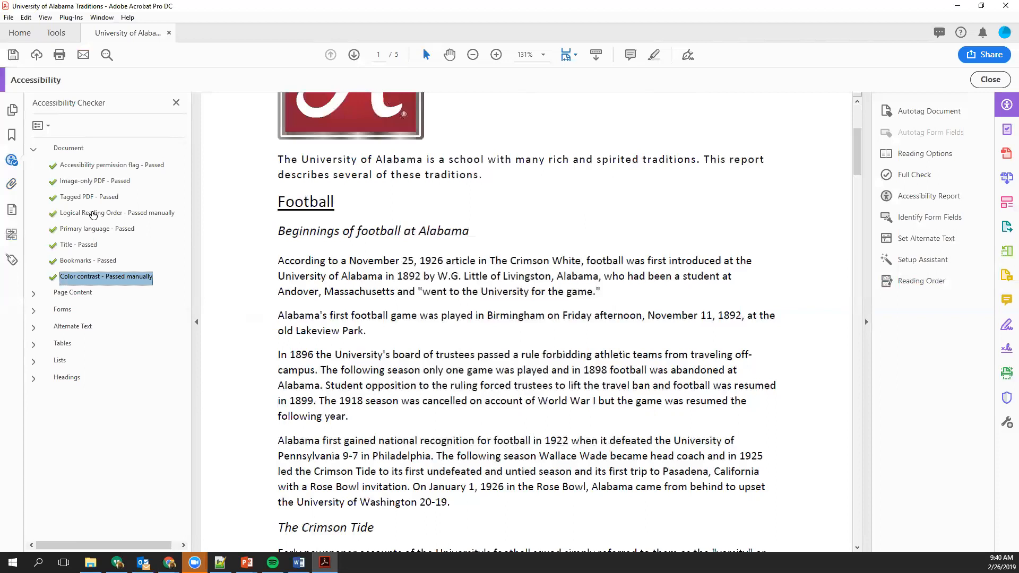
# Close UA Traditions after 2.pdf without saving its changes and open Scanned Document.pdf from File Explorer.
pyautogui.press('alt')
pyautogui.press('f')
pyautogui.press('Down')
pyautogui.press('Down')
pyautogui.press('Down')
pyautogui.press('Down')
pyautogui.press('Down')
pyautogui.press('Down')
pyautogui.press('Down')
pyautogui.press('Down')
pyautogui.press('Down')
pyautogui.press('Return')
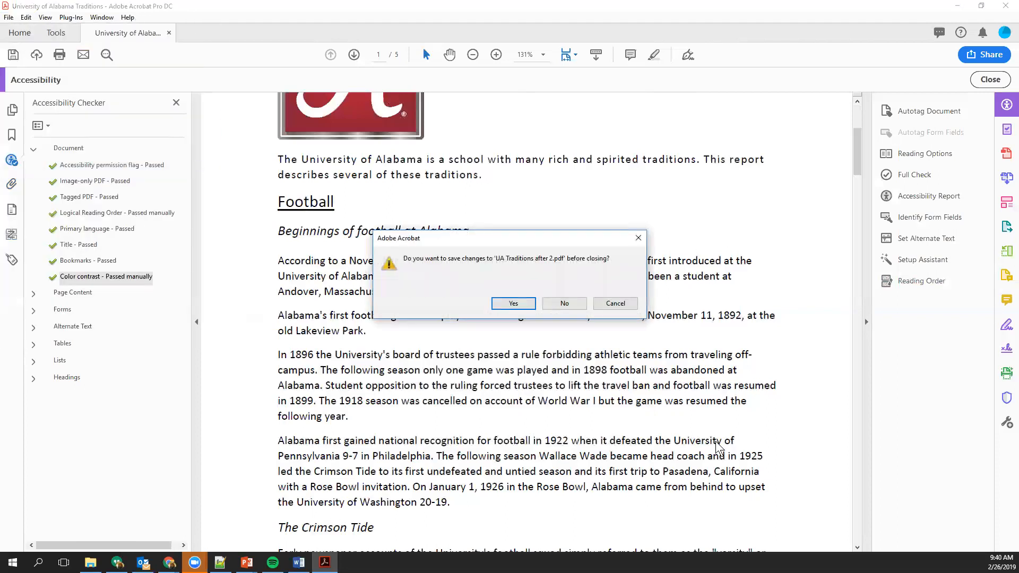
pyautogui.click(564, 304)
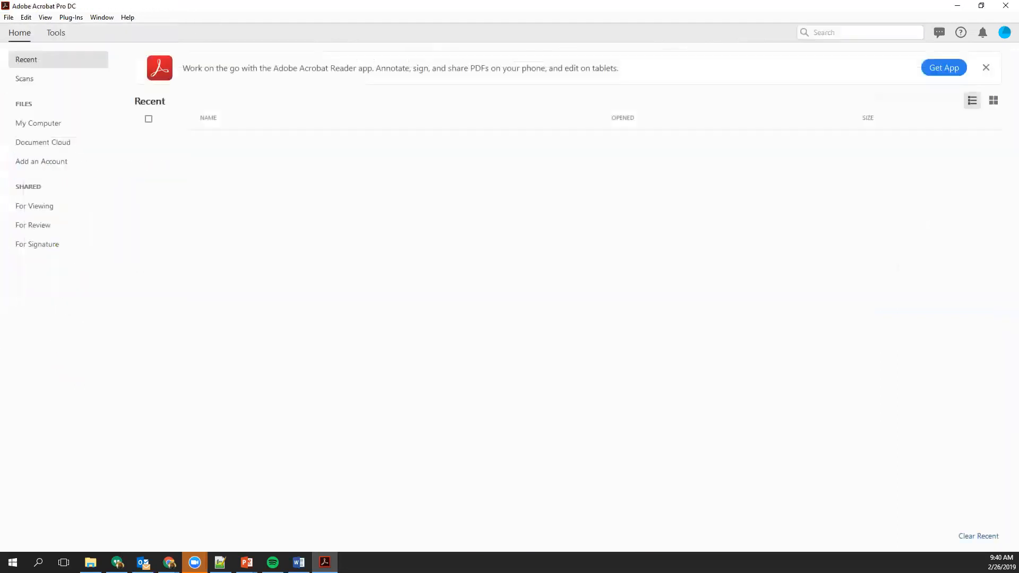
pyautogui.hotkey('alt', 'Tab')
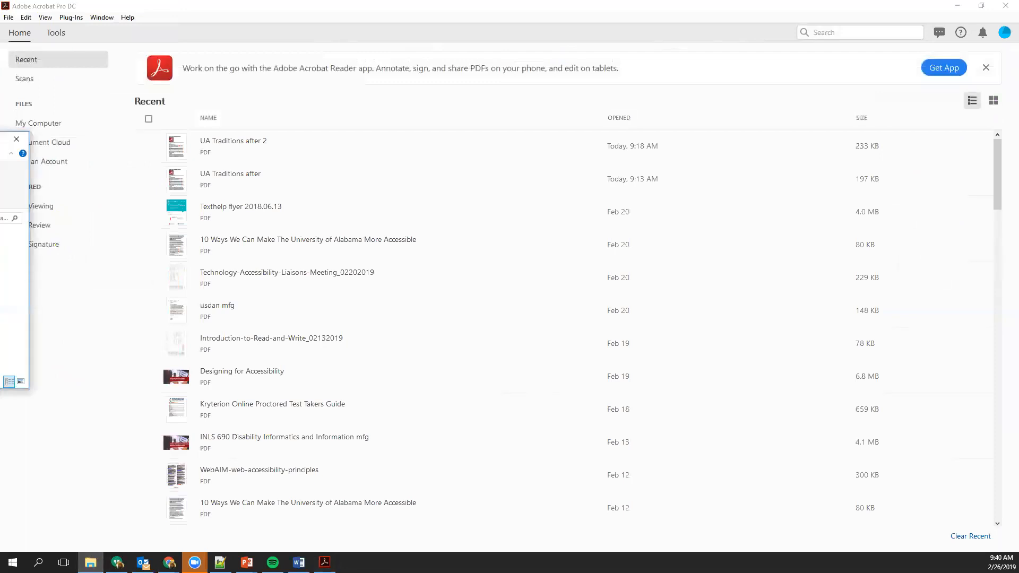
pyautogui.press('Return')
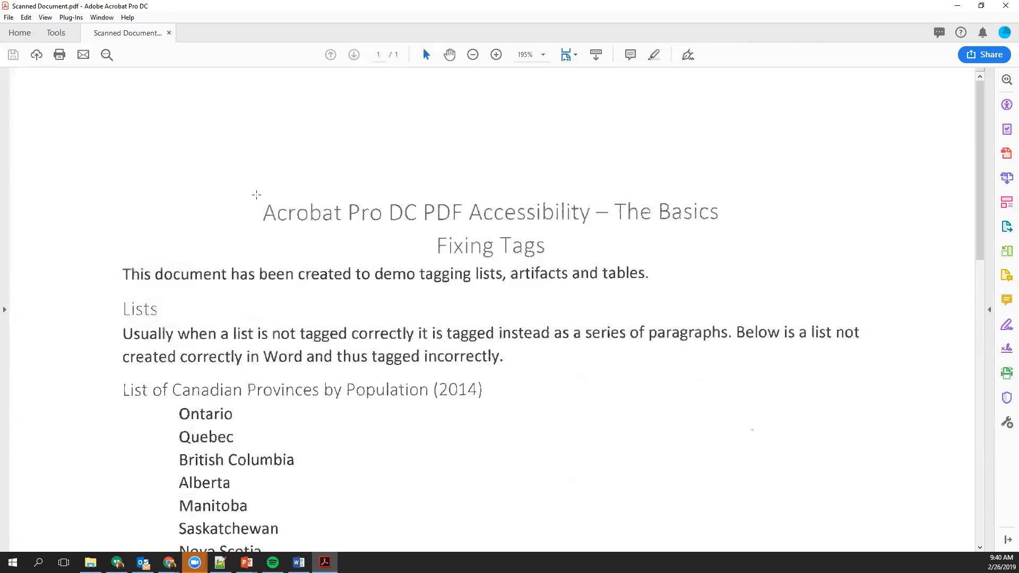
# Test whether the text in the scanned document can be selected and inspect the document's tags.
pyautogui.moveTo(262, 196)
pyautogui.mouseDown()
pyautogui.moveTo(739, 236)
pyautogui.moveTo(755, 272)
pyautogui.mouseUp()
pyautogui.hotkey('ctrl', 'a')
pyautogui.click(710, 315)
pyautogui.moveTo(581, 271); pyautogui.dragTo(771, 288)
pyautogui.click(704, 287)
pyautogui.click(801, 248)
pyautogui.click(4, 310)
pyautogui.click(11, 210)
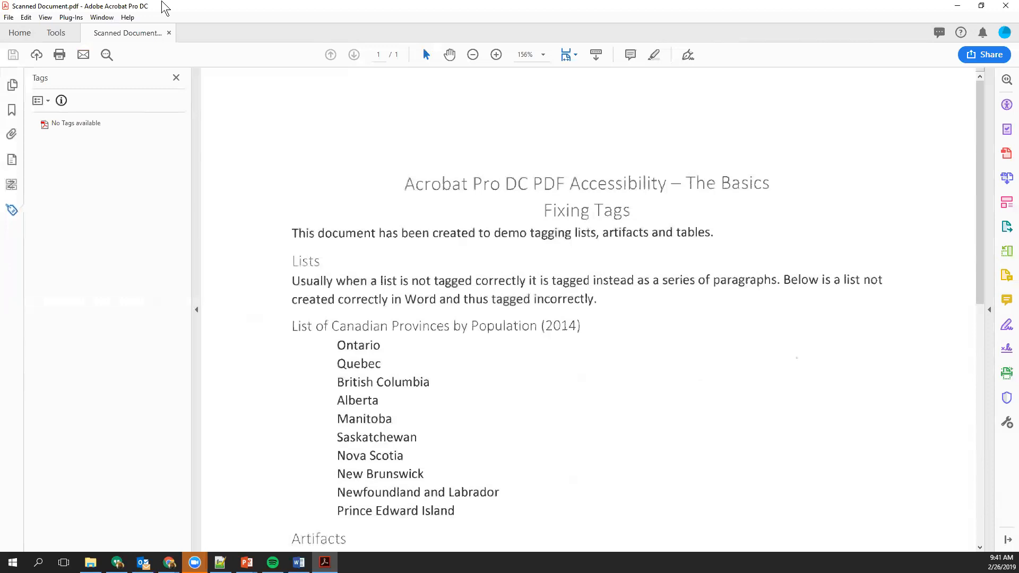
# Save a copy of the scanned PDF as Scanned Document working in the Creating Accessible PDFs exercise files folder.
pyautogui.hotkey('alt', 'f')
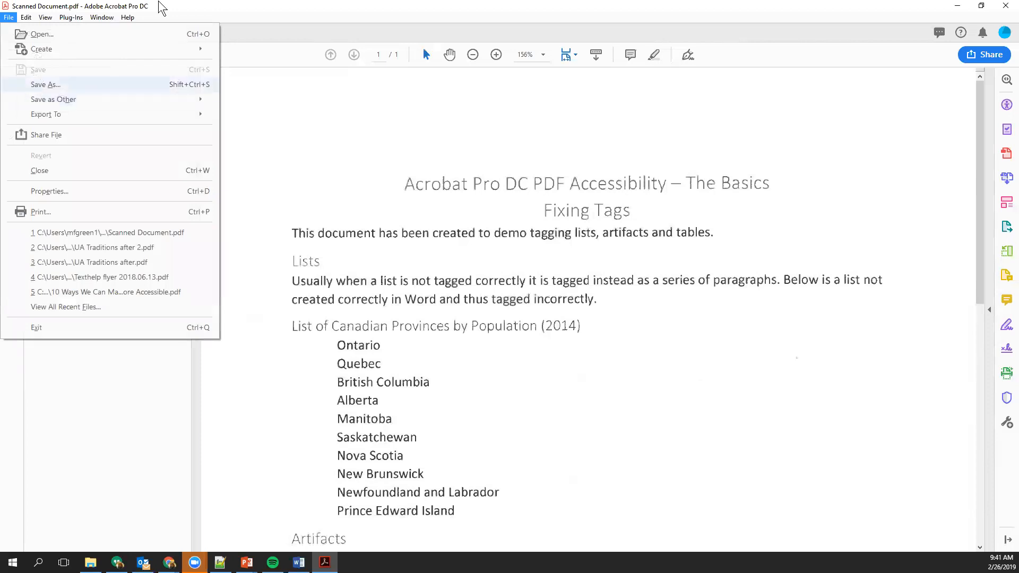
pyautogui.press('Return')
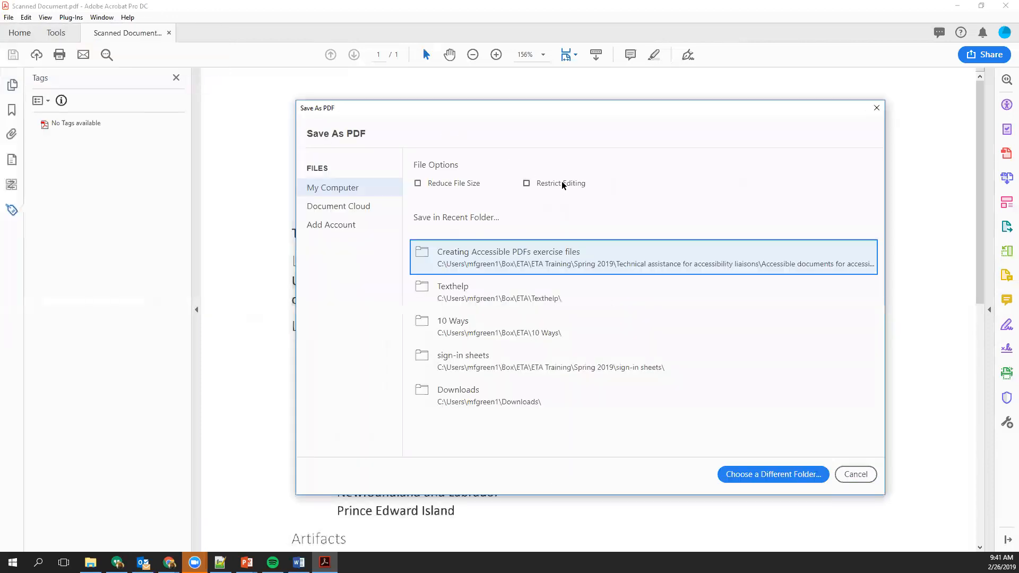
pyautogui.click(483, 248)
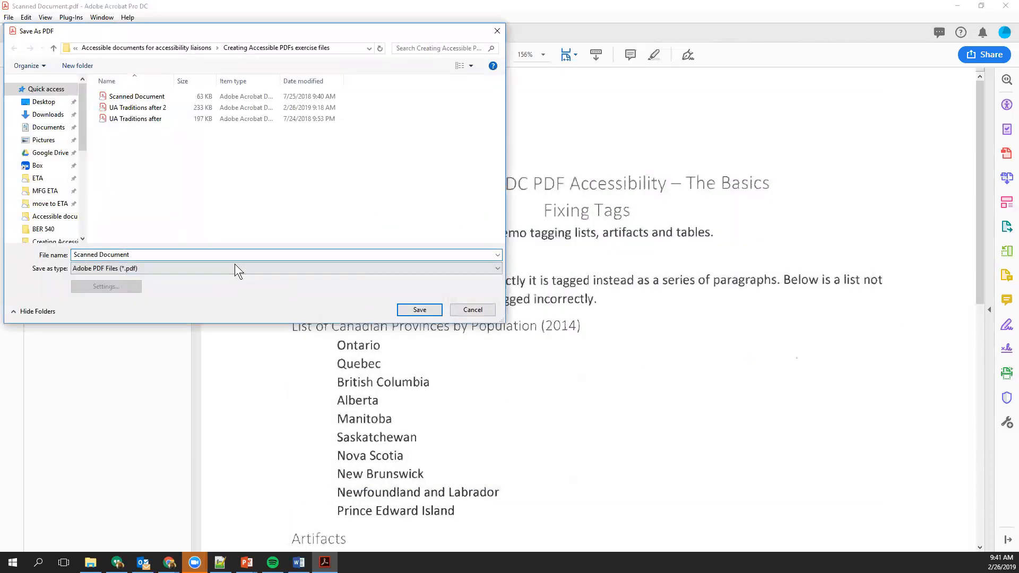
pyautogui.write('working')
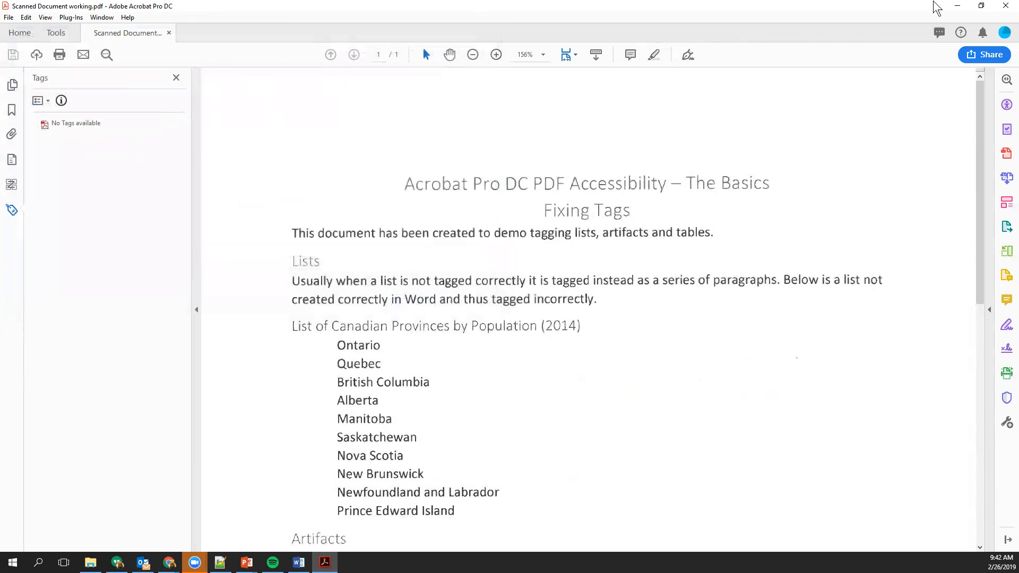
# Start the Make Accessible action from the Action Wizard on the scanned document copy.
pyautogui.click(1004, 131)
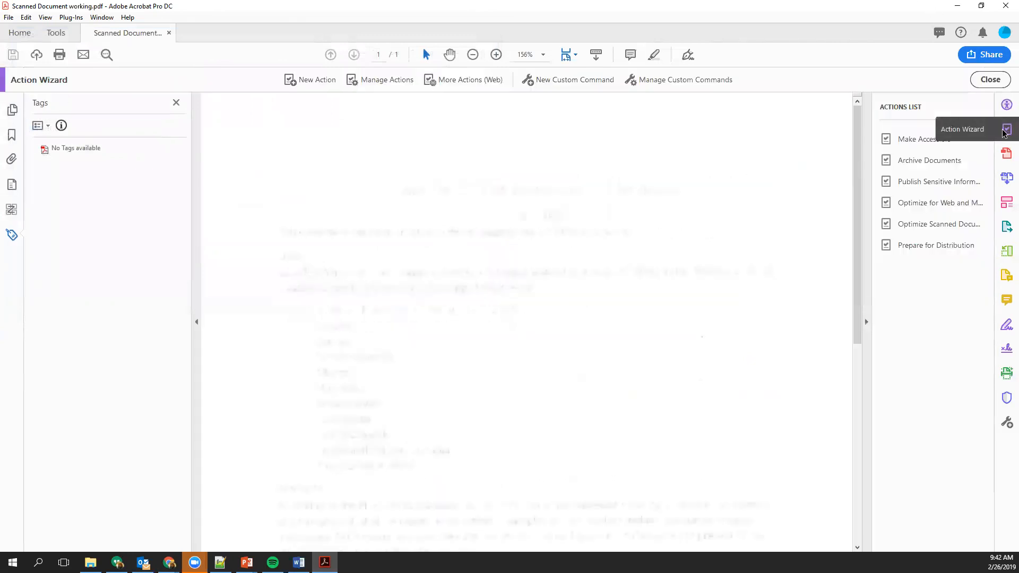
pyautogui.click(914, 137)
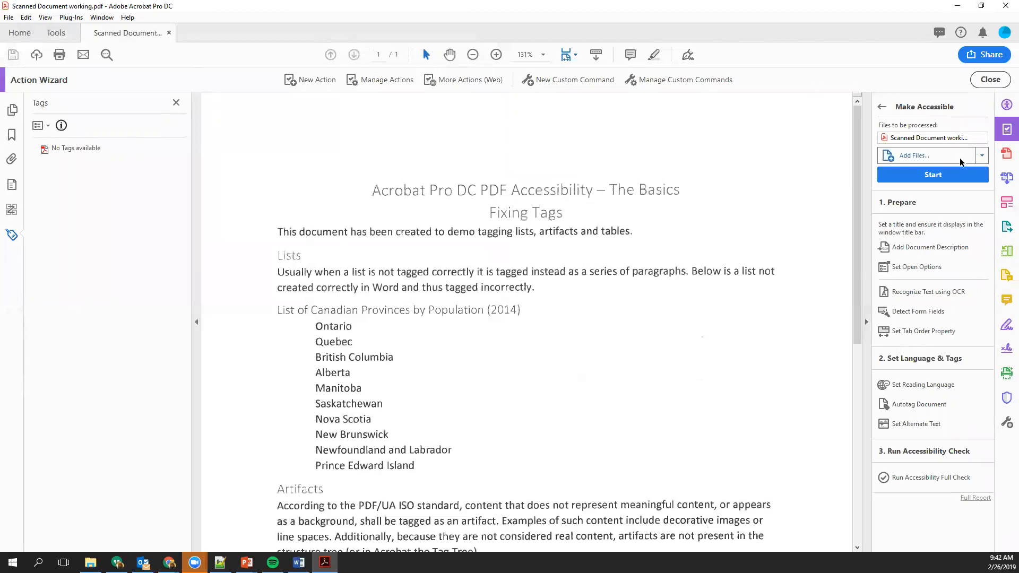
pyautogui.click(947, 176)
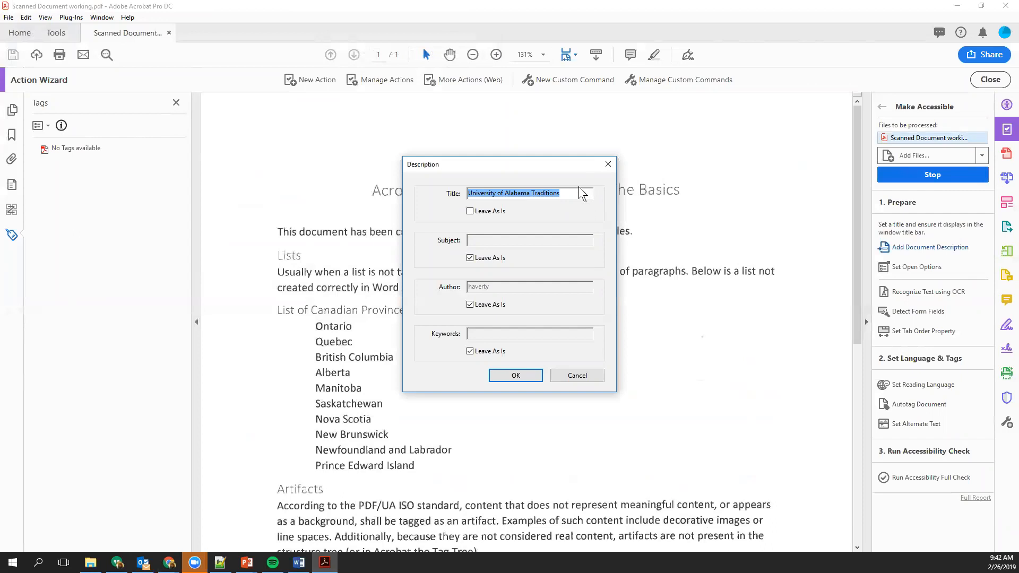
# Replace the title in the document description with Acrobat Pro DC etc and accept the description.
pyautogui.moveTo(548, 167); pyautogui.dragTo(329, 249)
pyautogui.click(329, 280)
pyautogui.click(347, 280)
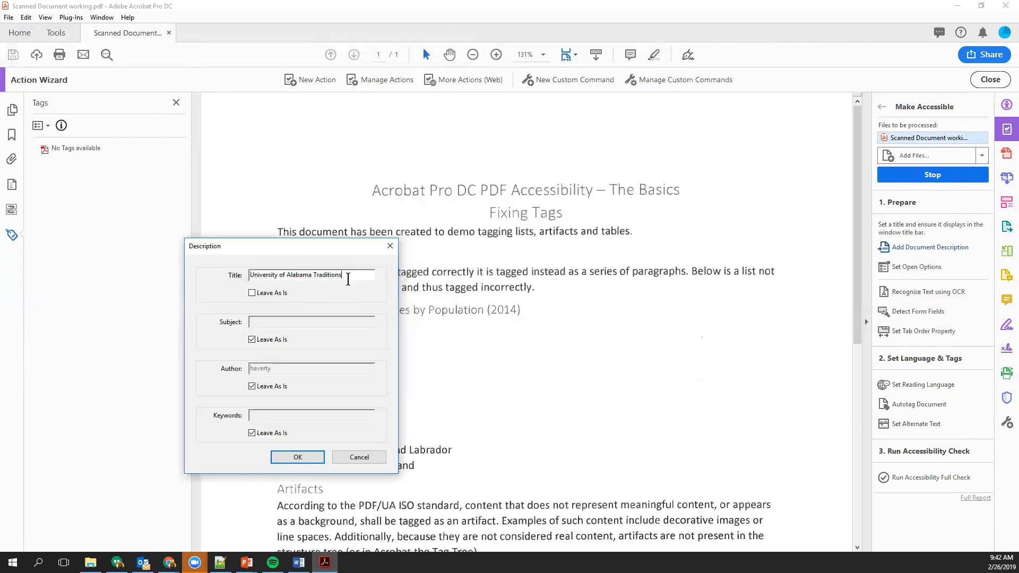
pyautogui.moveTo(357, 274); pyautogui.dragTo(221, 261)
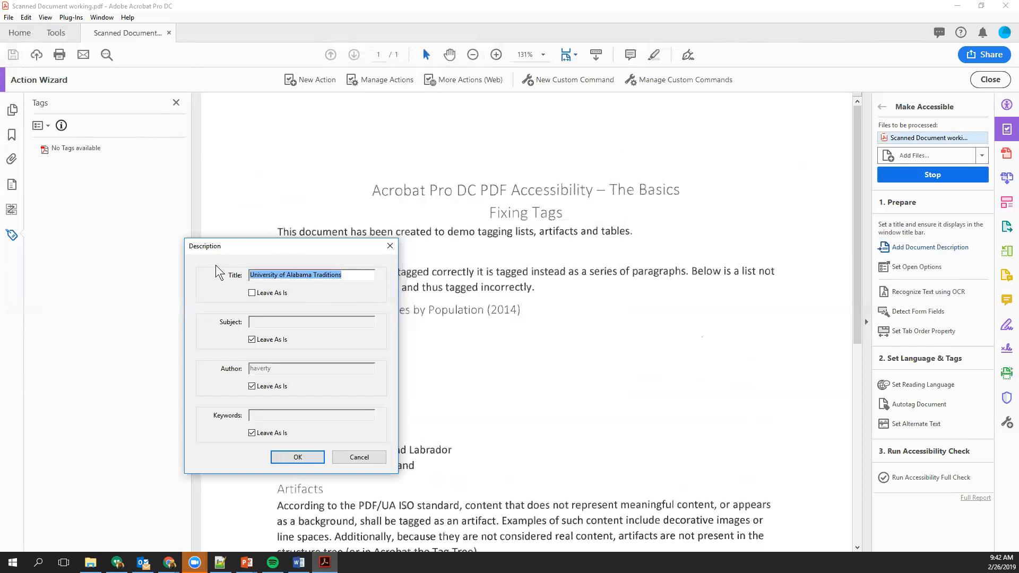
pyautogui.write('Acro')
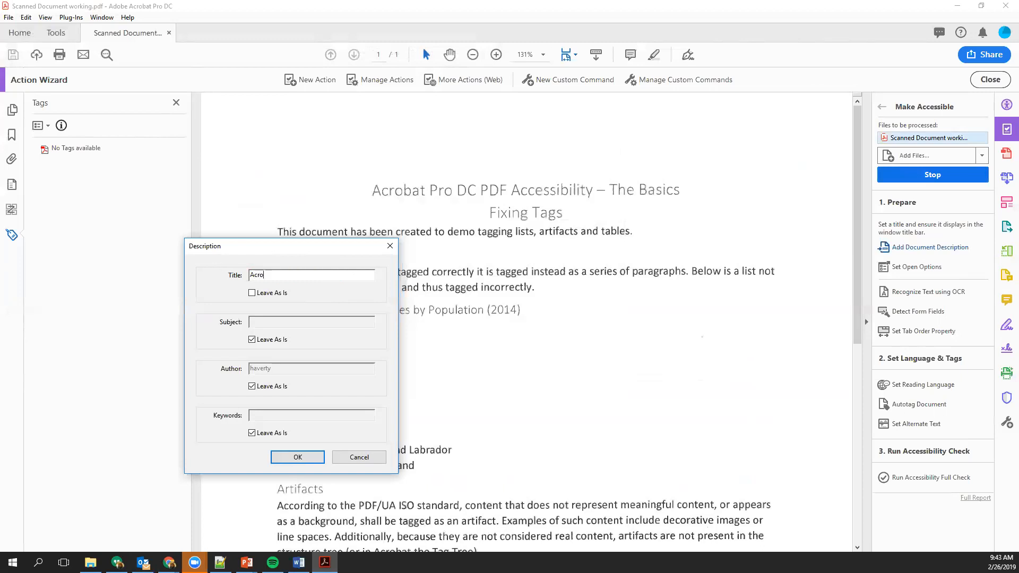
pyautogui.write('bat Pro DC etc')
pyautogui.click(304, 456)
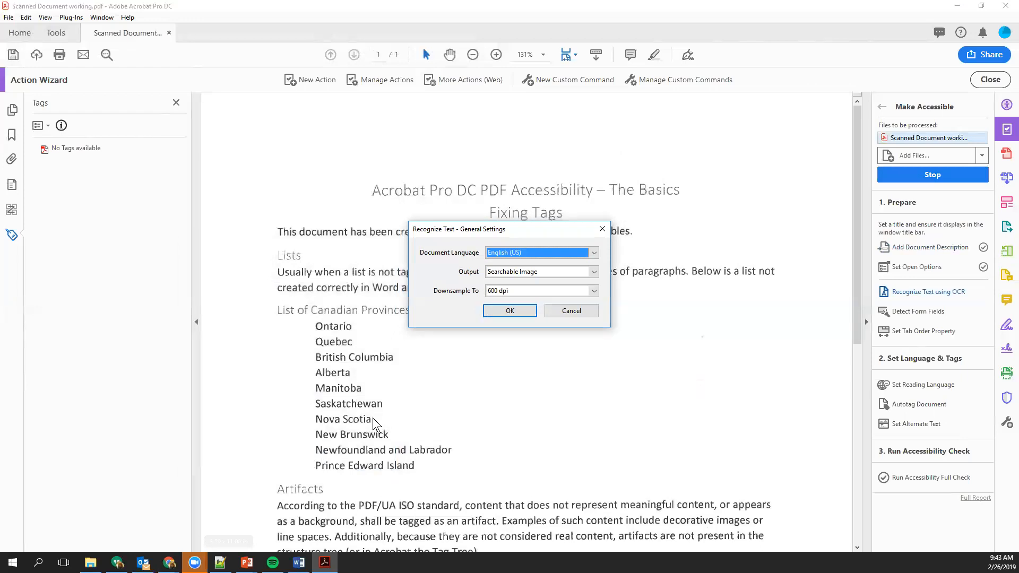
# Run text recognition with English (US) as the document language and Editable Text and Images as the output.
pyautogui.click(594, 253)
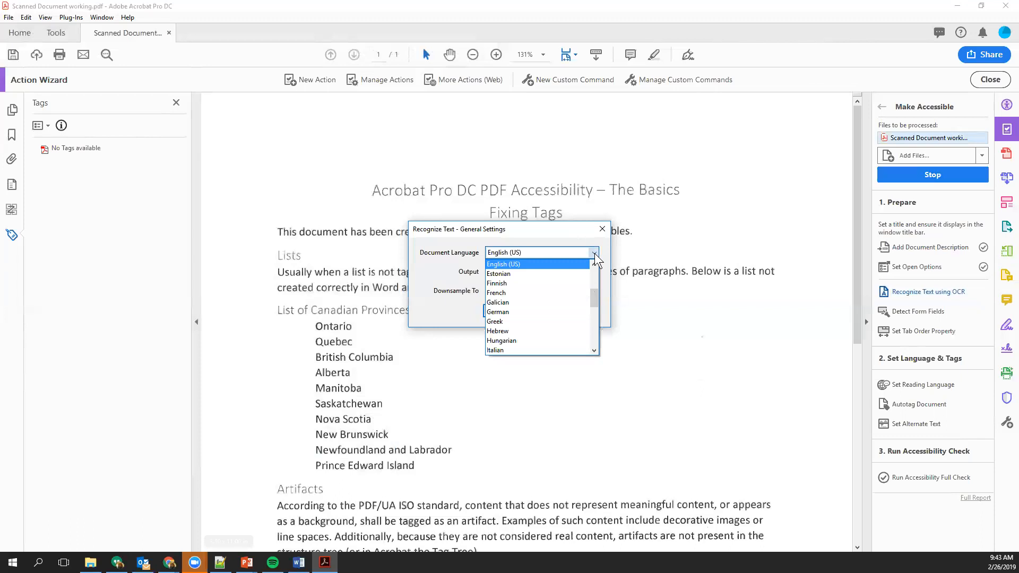
pyautogui.click(594, 253)
pyautogui.click(595, 272)
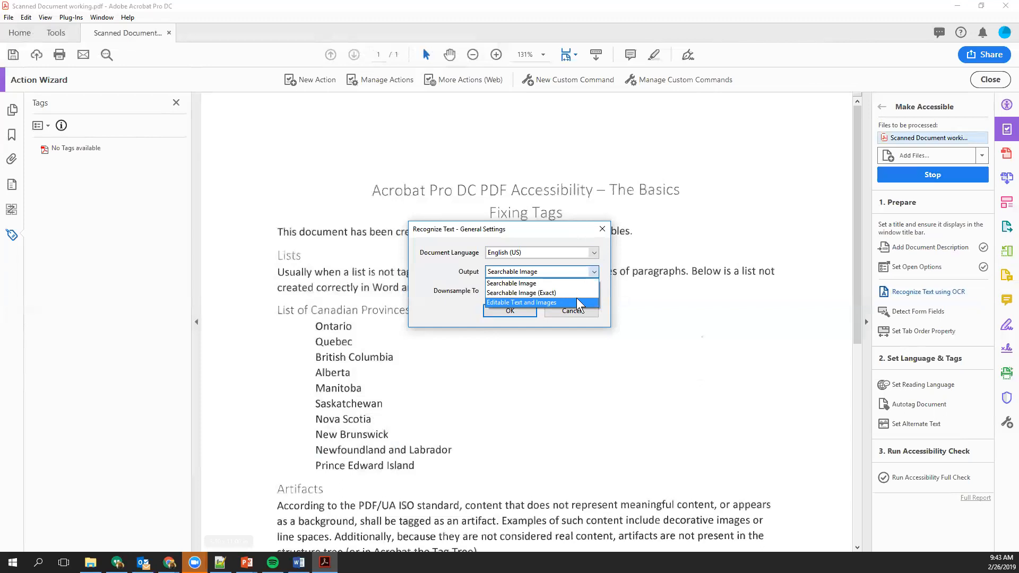
pyautogui.click(576, 300)
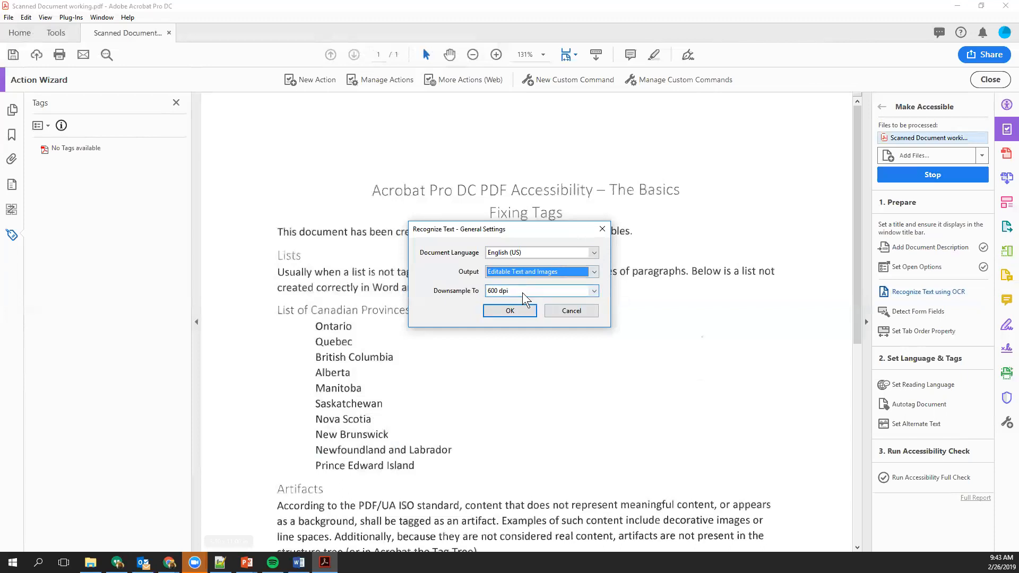
pyautogui.click(524, 312)
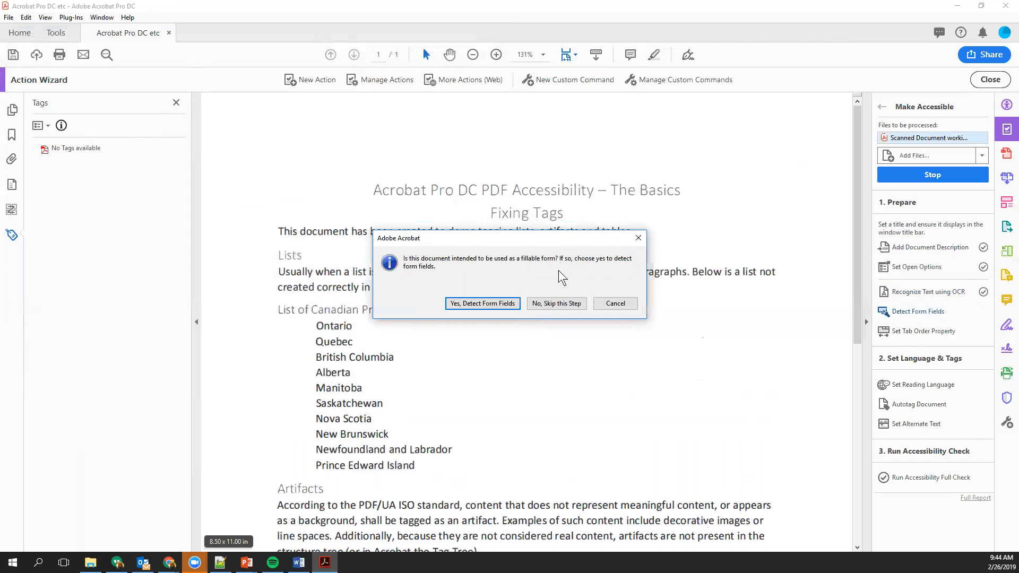
# Skip form field detection and set the document's reading language to English.
pyautogui.click(553, 304)
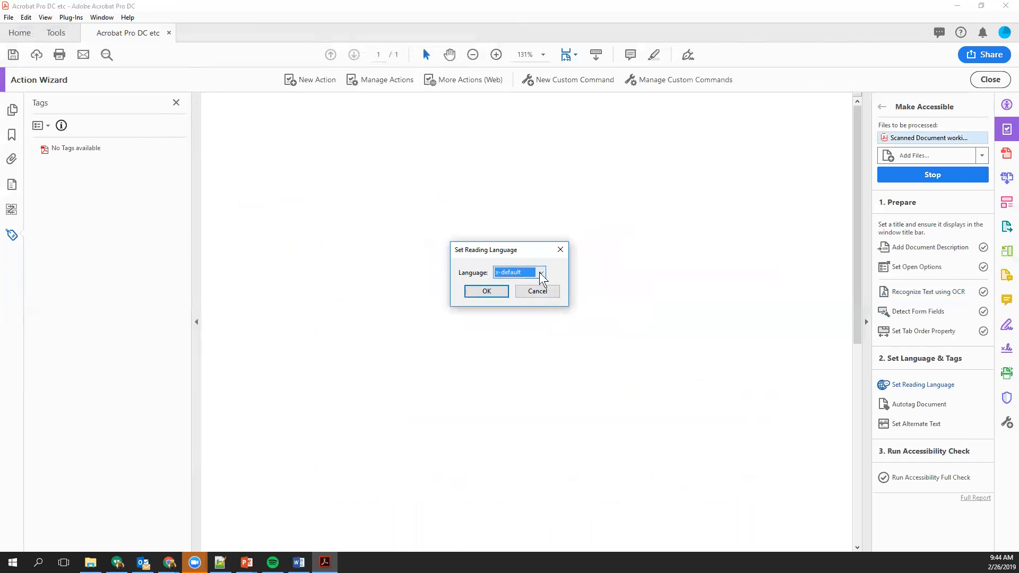
pyautogui.click(540, 272)
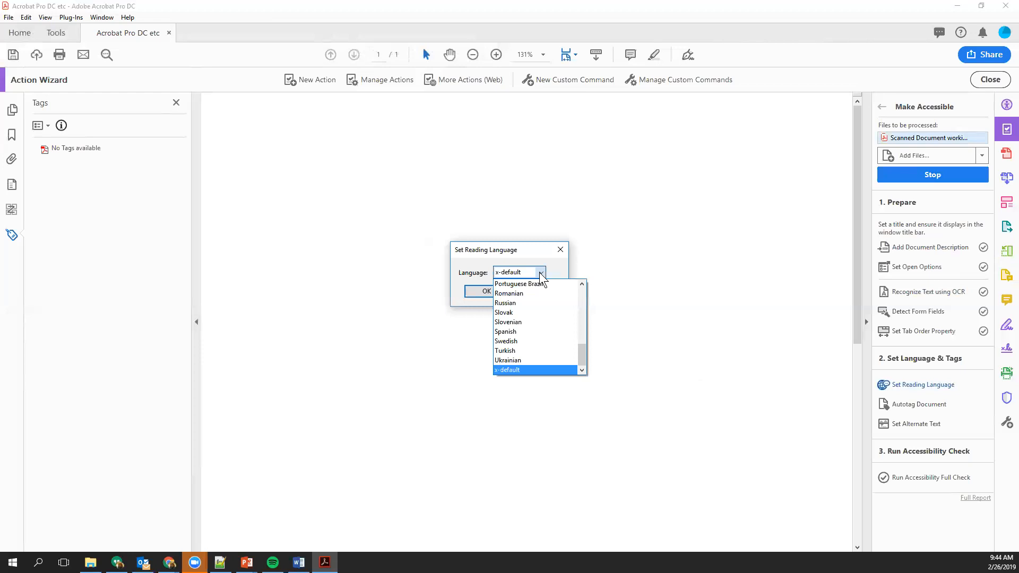
pyautogui.moveTo(583, 356); pyautogui.dragTo(586, 311)
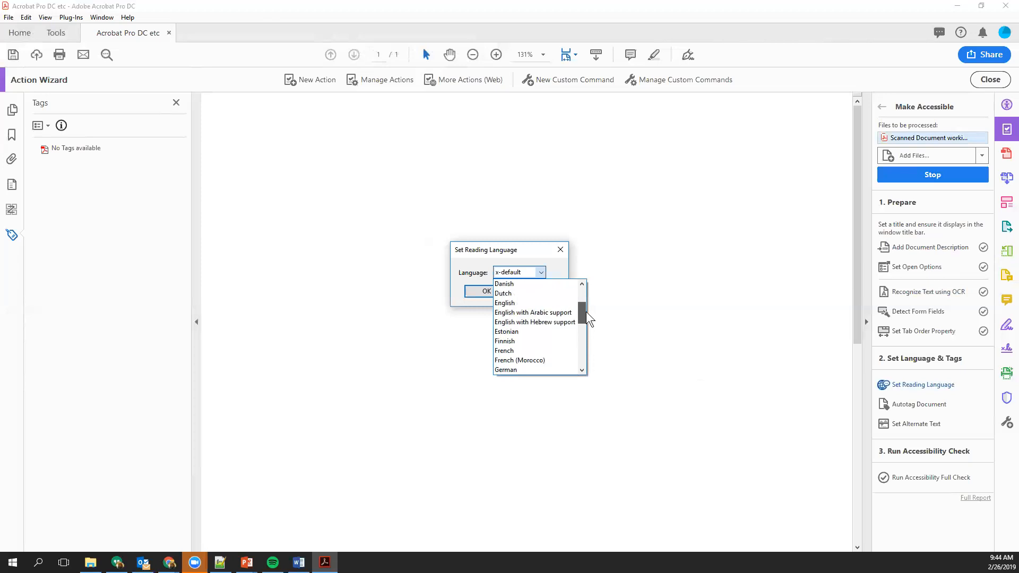
pyautogui.click(557, 303)
pyautogui.click(492, 289)
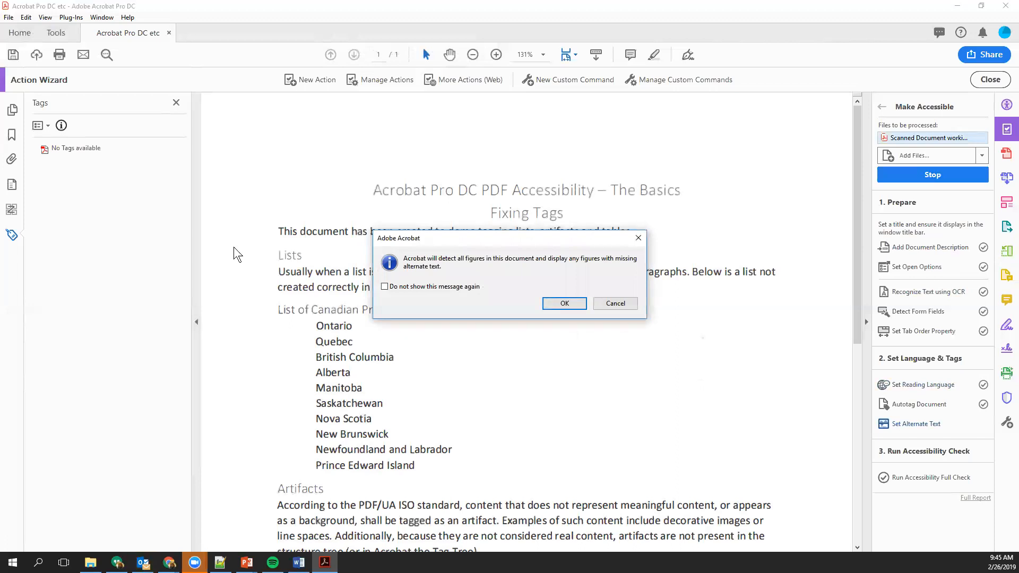
# Run the detection of figures with missing alternate text and start the full accessibility check on all pages.
pyautogui.click(563, 305)
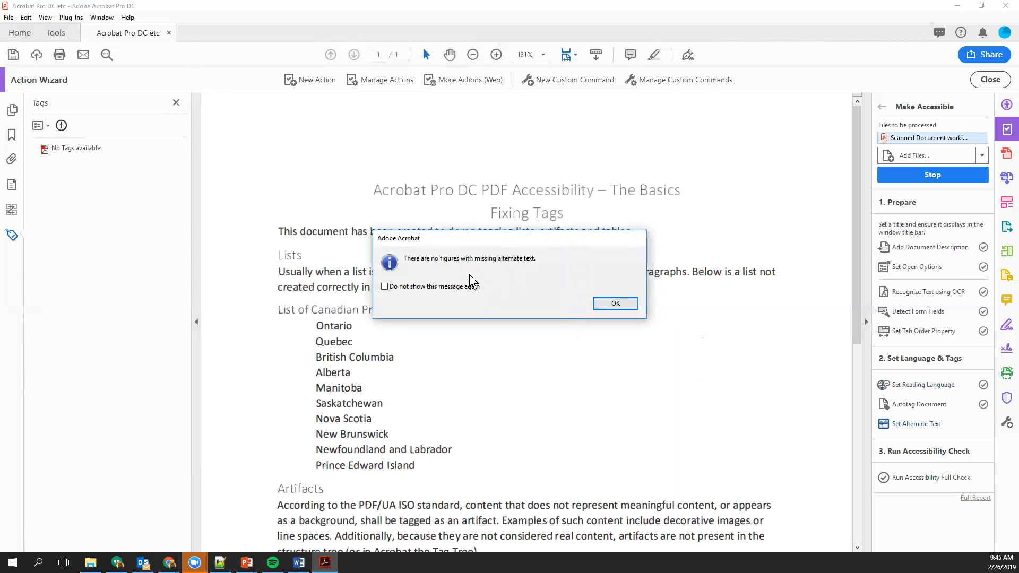
pyautogui.click(627, 304)
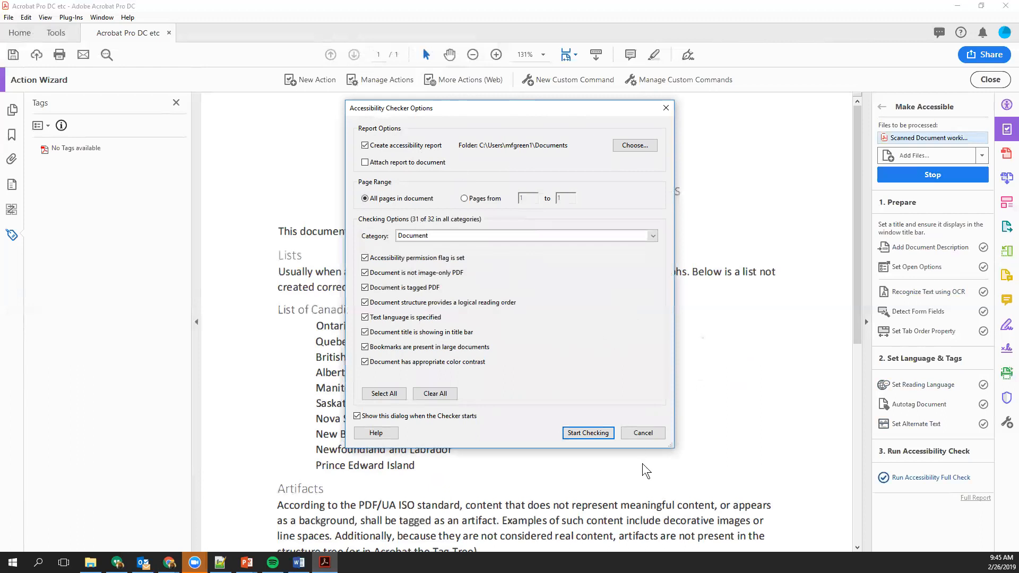
pyautogui.click(590, 432)
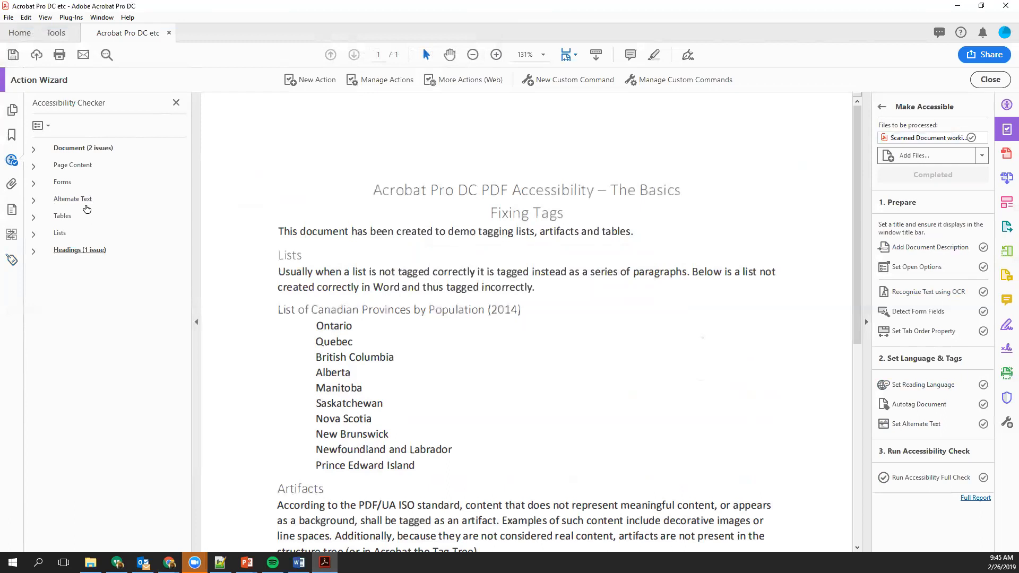
# Review the Document and Headings results of the accessibility check and open the explanation for the failed Appropriate nesting element.
pyautogui.click(83, 148)
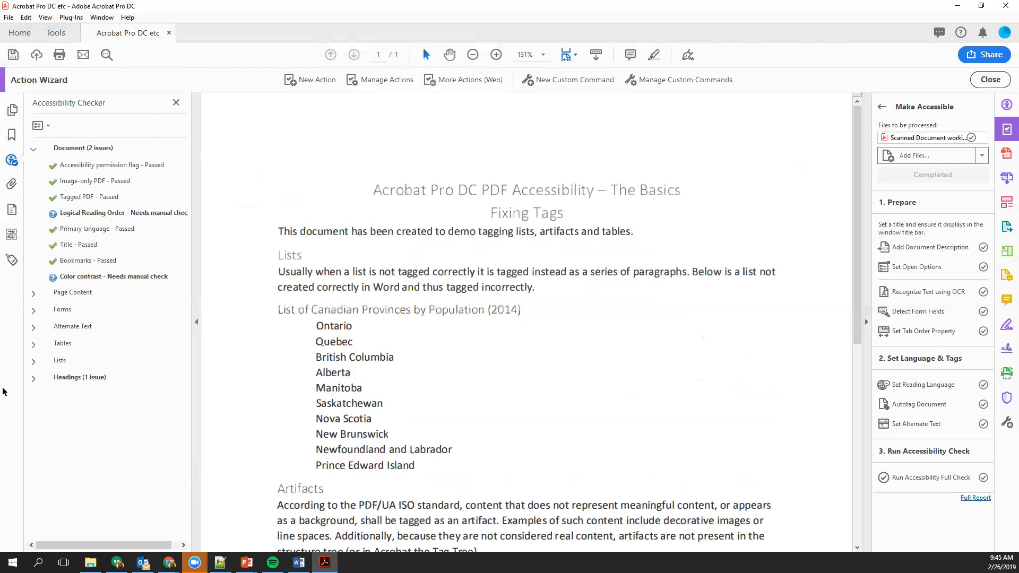
pyautogui.click(33, 378)
pyautogui.click(42, 396)
pyautogui.click(85, 410)
pyautogui.rightClick(89, 411)
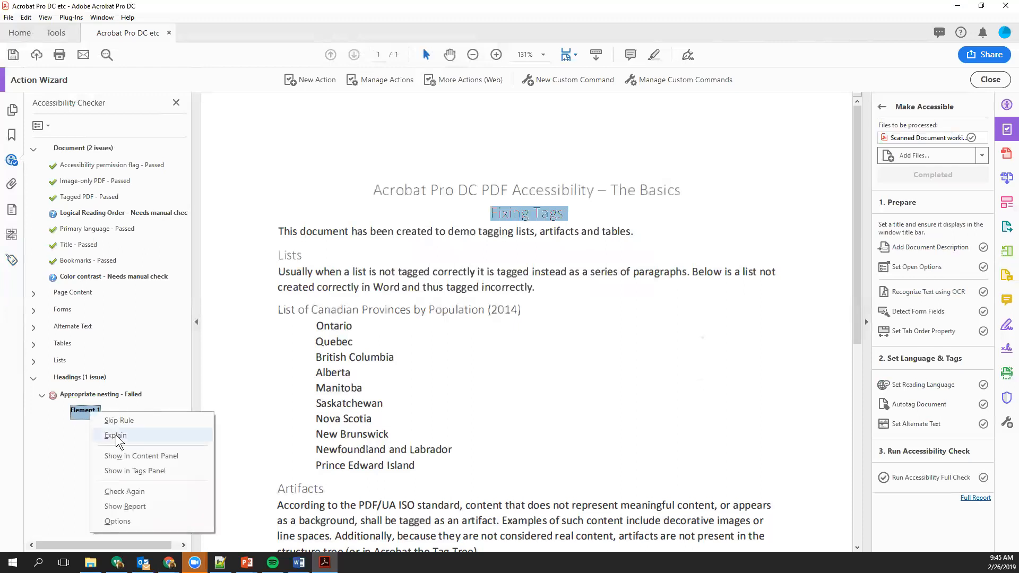
pyautogui.click(116, 435)
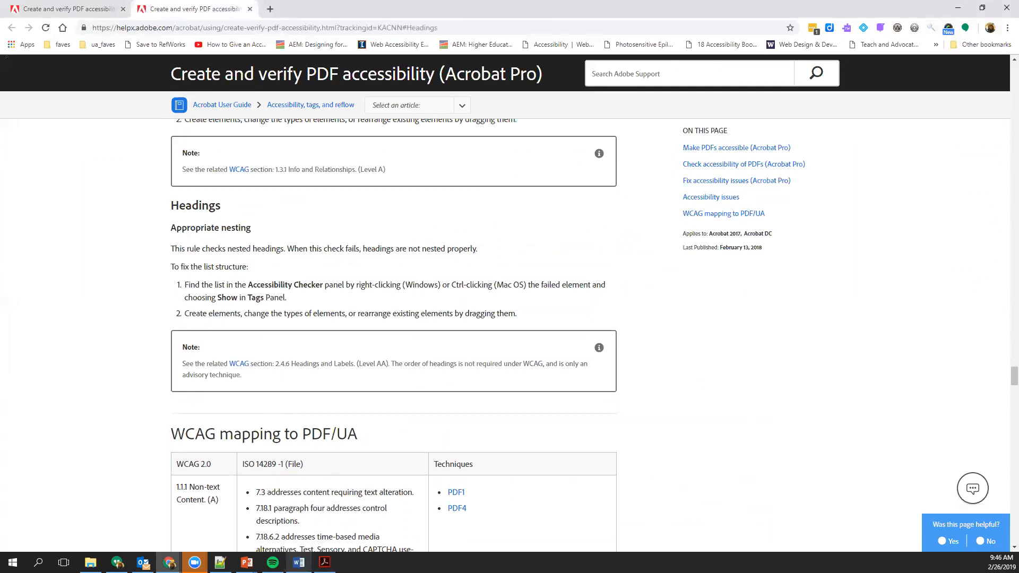
# Return to Acrobat and expand the document's tag tree to inspect the content of the first paragraph tag.
pyautogui.click(325, 562)
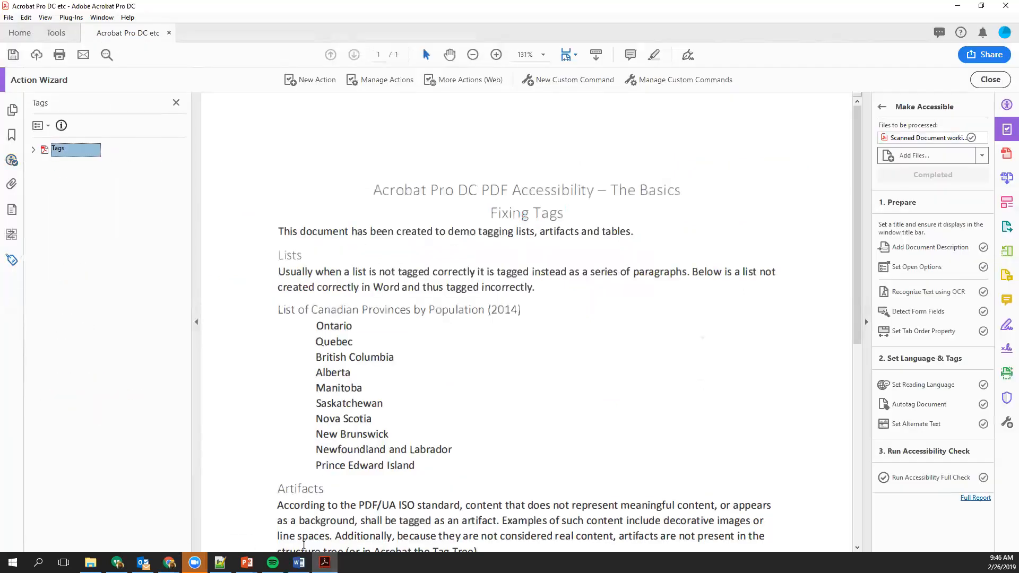
pyautogui.press('Right')
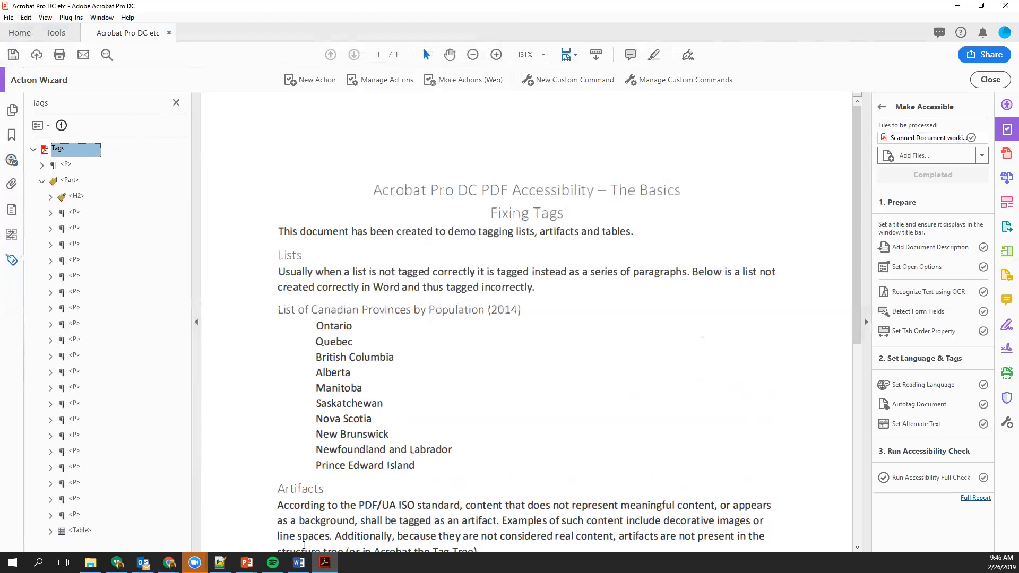
pyautogui.click(41, 165)
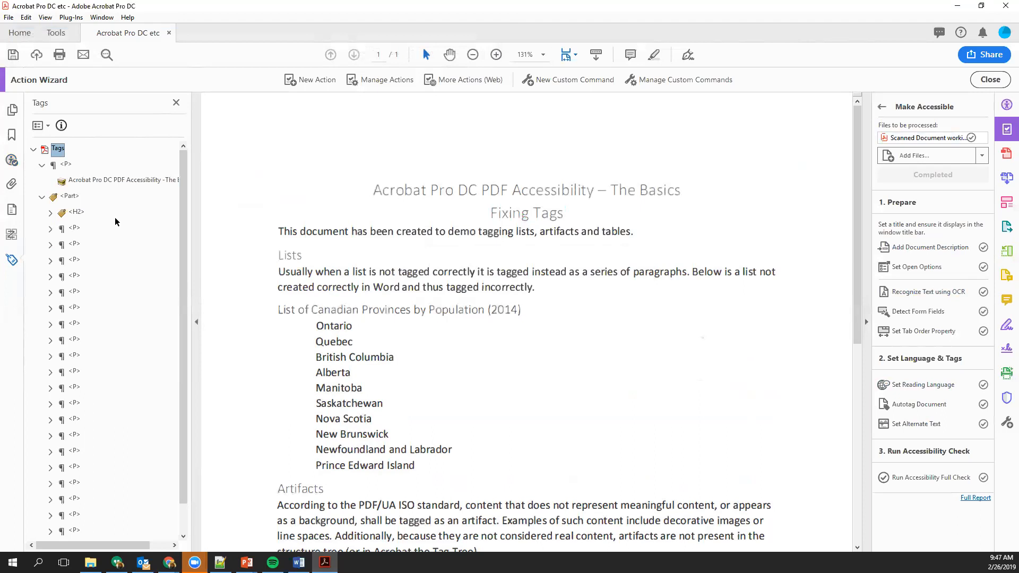
# Switch to the running PowerPoint slide show on accessible documents.
pyautogui.click(247, 563)
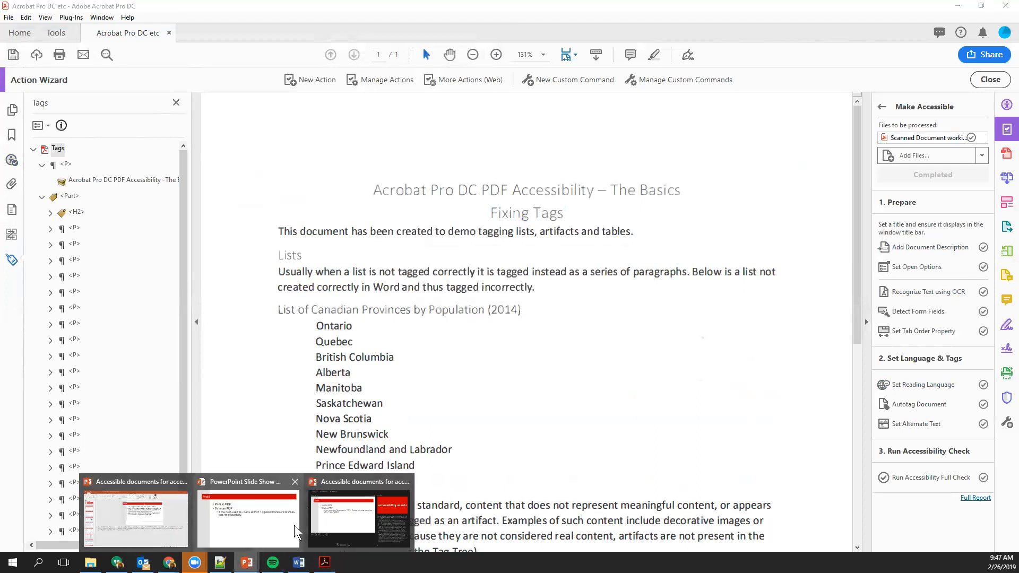
pyautogui.click(247, 517)
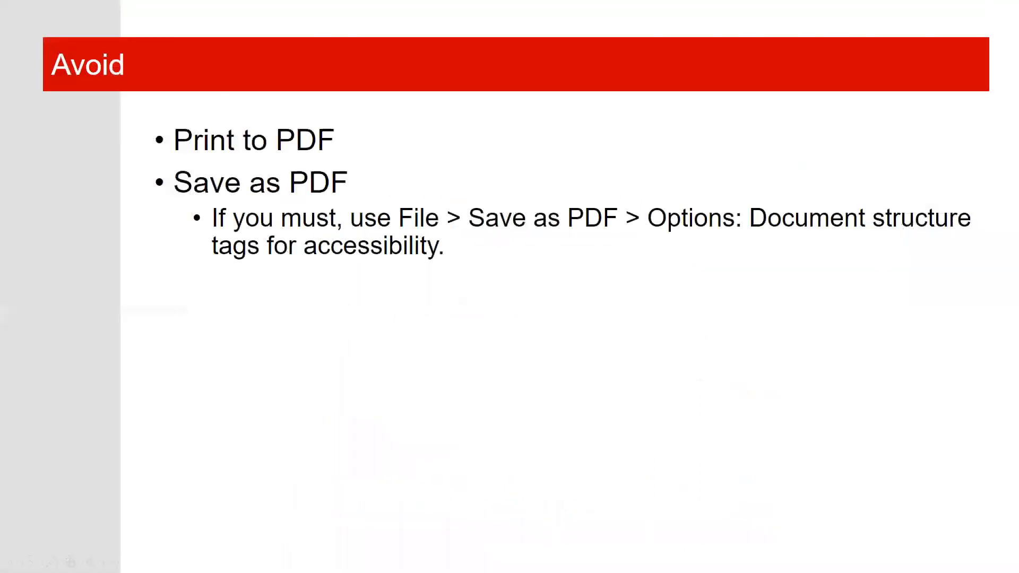